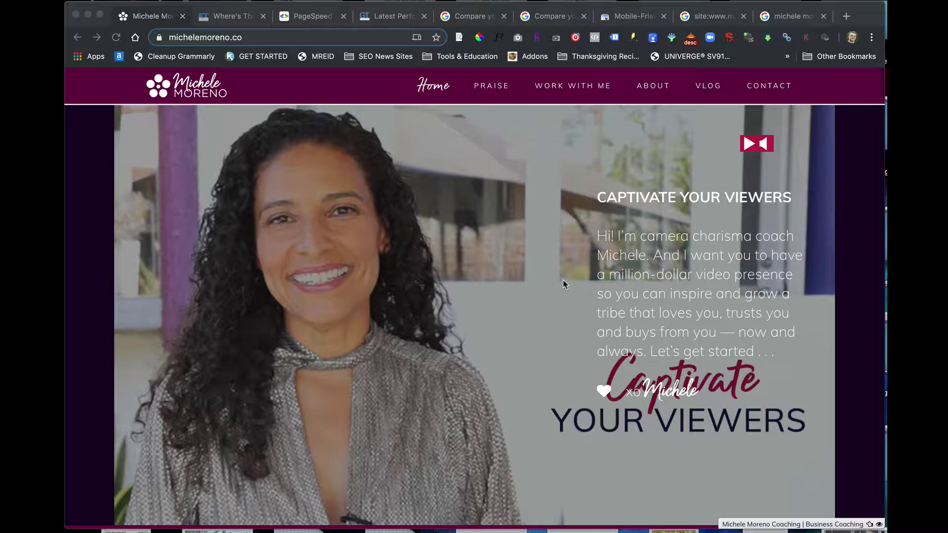
Look through the coaching site's home page from the hero banner to the free chat section and return to its start
{"action": "scroll", "coordinate": [562, 280], "scroll_direction": "down", "scroll_amount": 20}
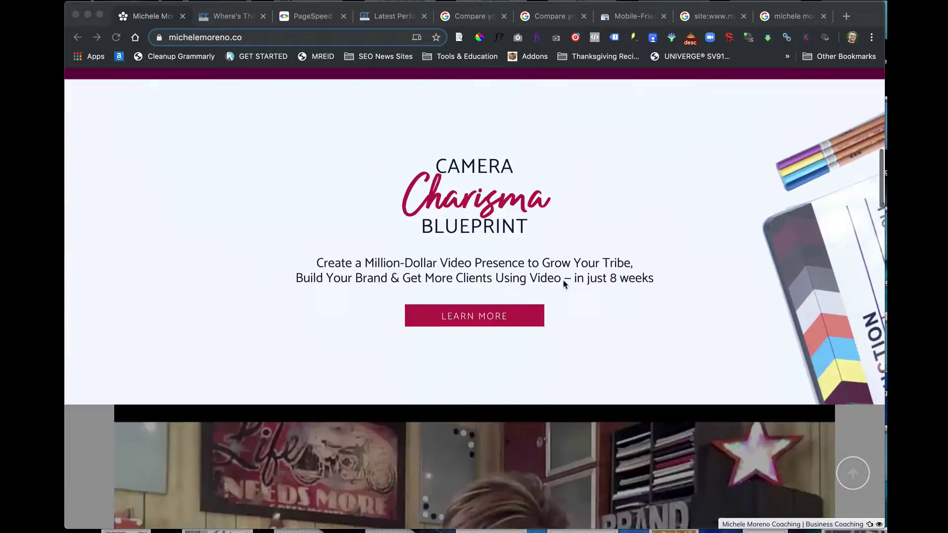
{"action": "scroll", "coordinate": [564, 282], "scroll_direction": "down", "scroll_amount": 5}
{"action": "scroll", "coordinate": [564, 283], "scroll_direction": "up", "scroll_amount": 15}
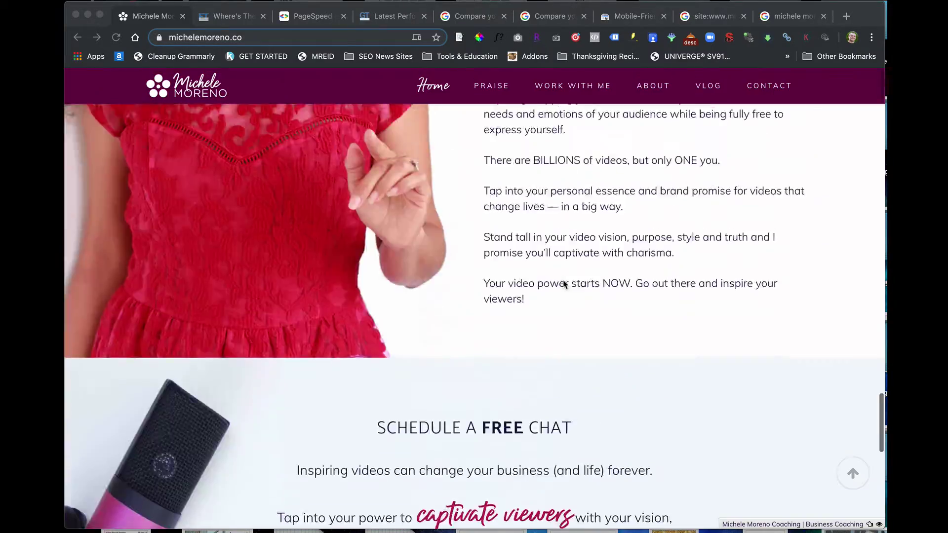
{"action": "scroll", "coordinate": [563, 284], "scroll_direction": "up", "scroll_amount": 15}
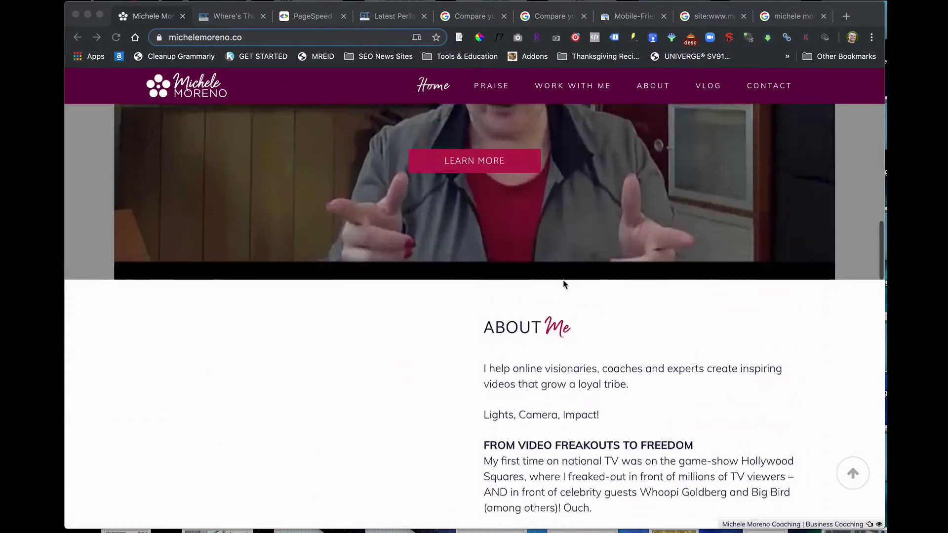
{"action": "scroll", "coordinate": [563, 280], "scroll_direction": "up", "scroll_amount": 2}
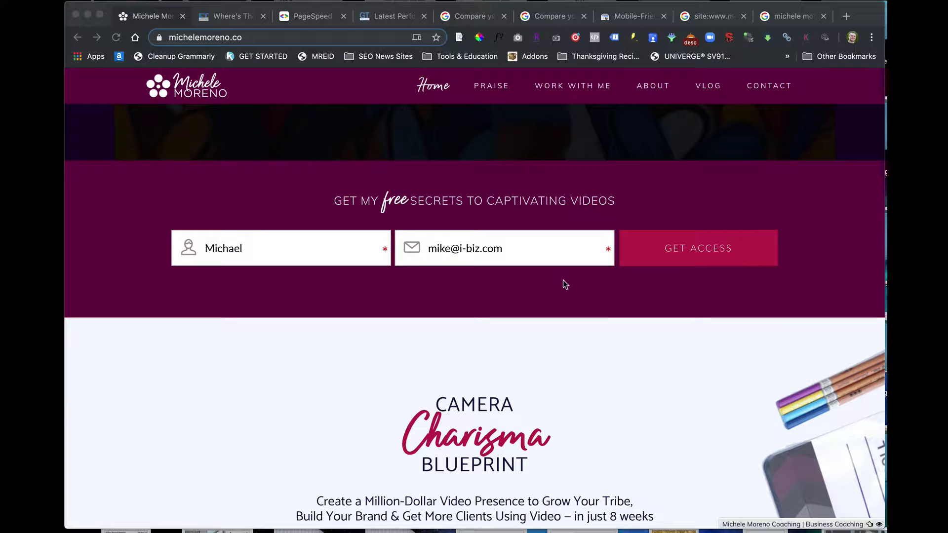
{"action": "scroll", "coordinate": [563, 280], "scroll_direction": "up", "scroll_amount": 8}
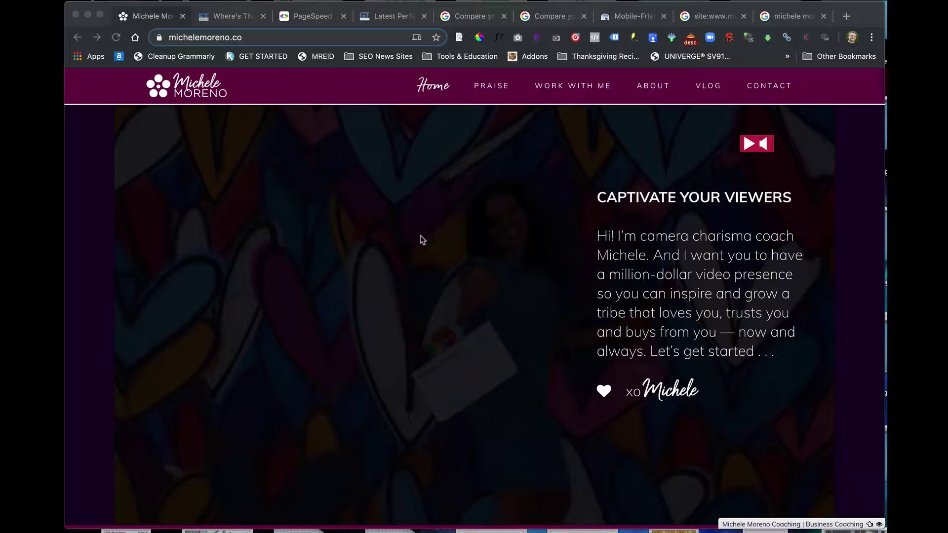
Examine the home page's hero banner text and the opt-in form for the free video secrets
{"action": "scroll", "coordinate": [419, 229], "scroll_direction": "down", "scroll_amount": 10}
{"action": "scroll", "coordinate": [411, 241], "scroll_direction": "up", "scroll_amount": 10}
{"action": "scroll", "coordinate": [545, 282], "scroll_direction": "down", "scroll_amount": 10}
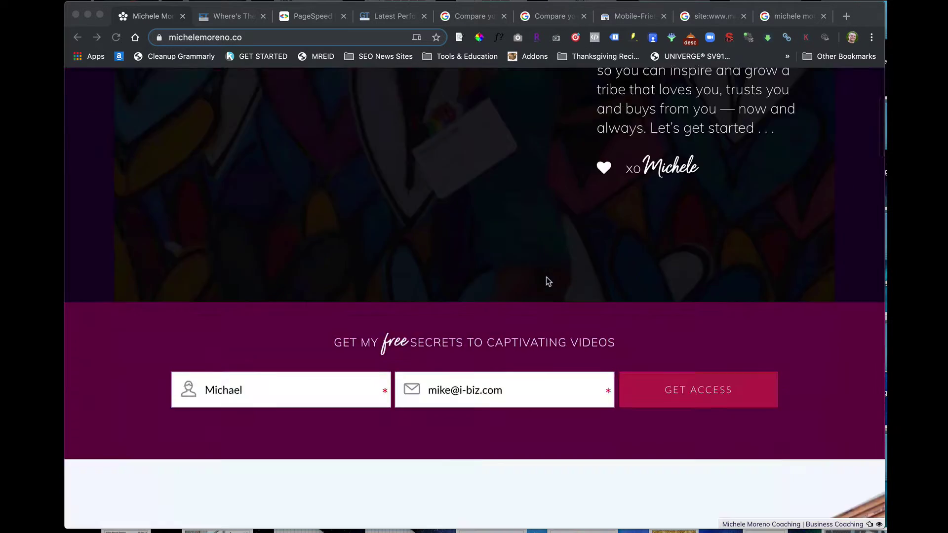
{"action": "scroll", "coordinate": [546, 283], "scroll_direction": "up", "scroll_amount": 10}
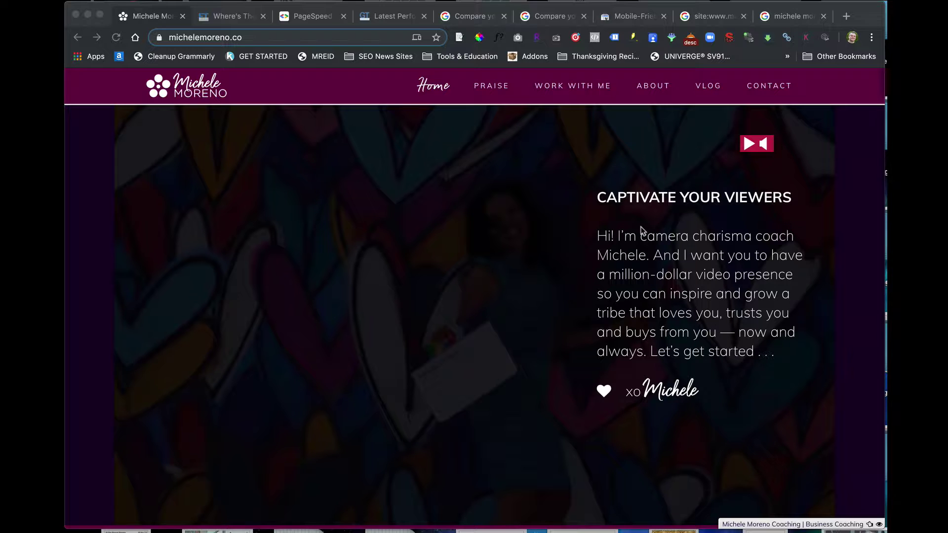
{"action": "scroll", "coordinate": [740, 158], "scroll_direction": "down", "scroll_amount": 2}
{"action": "scroll", "coordinate": [743, 149], "scroll_direction": "up", "scroll_amount": 2}
{"action": "scroll", "coordinate": [464, 190], "scroll_direction": "down", "scroll_amount": 1}
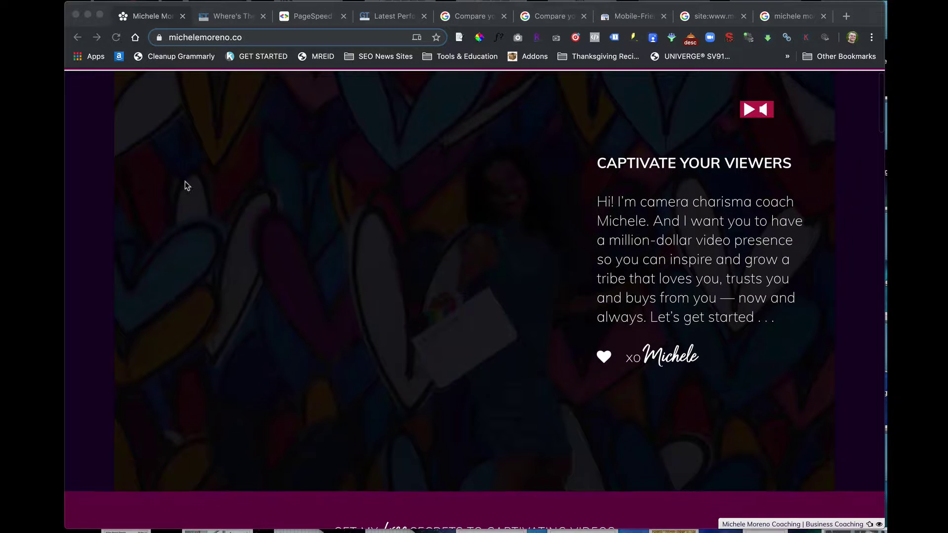
{"action": "scroll", "coordinate": [517, 242], "scroll_direction": "up", "scroll_amount": 1}
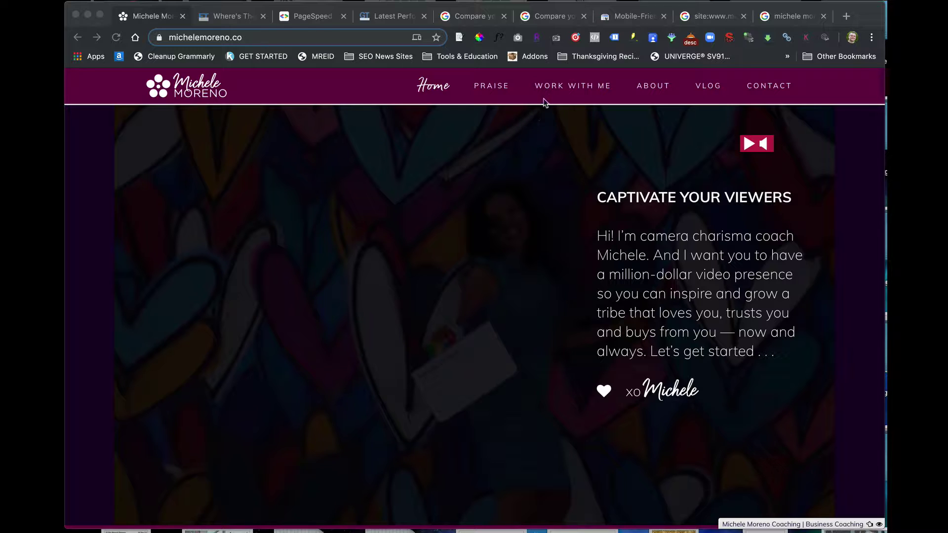
Check the Work With Me navigation entry and open the Praise page
{"action": "left_click", "coordinate": [565, 86]}
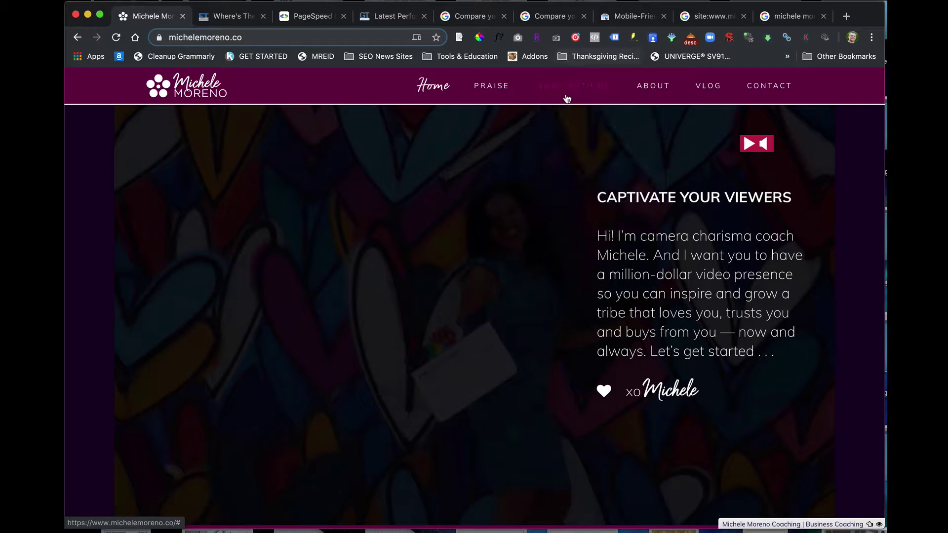
{"action": "scroll", "coordinate": [495, 87], "scroll_direction": "down", "scroll_amount": 1}
{"action": "scroll", "coordinate": [497, 88], "scroll_direction": "up", "scroll_amount": 1}
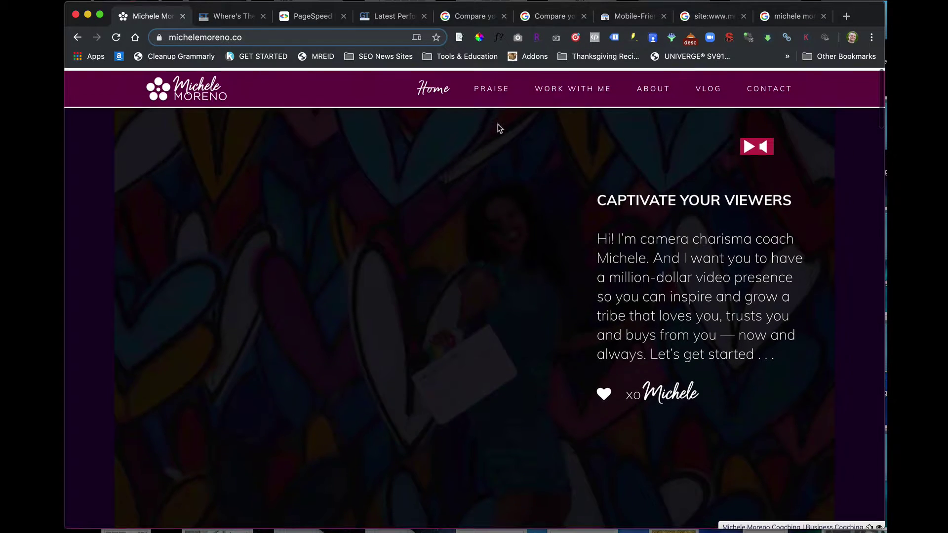
{"action": "left_click", "coordinate": [492, 89]}
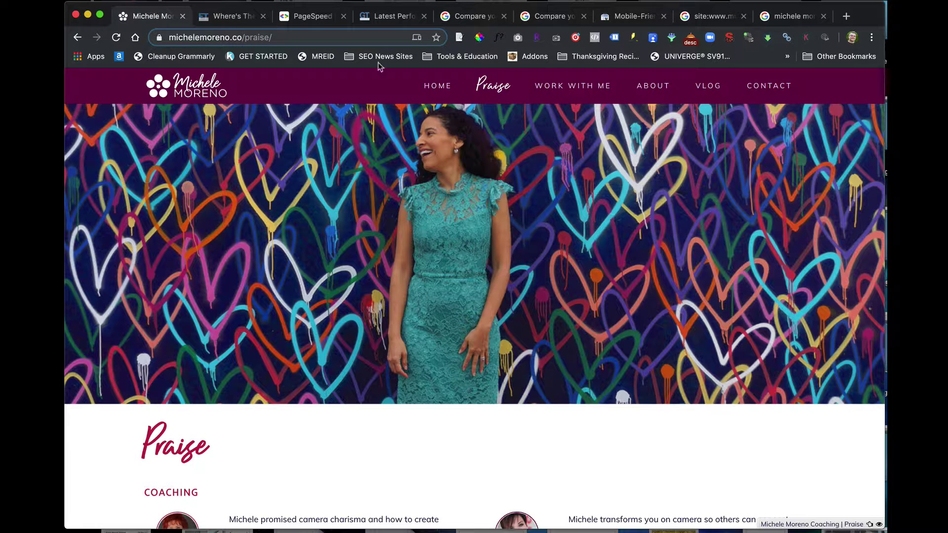
Open the Group Coaching page under Work With Me, and go back to the Praise page
{"action": "mouse_move", "coordinate": [548, 87]}
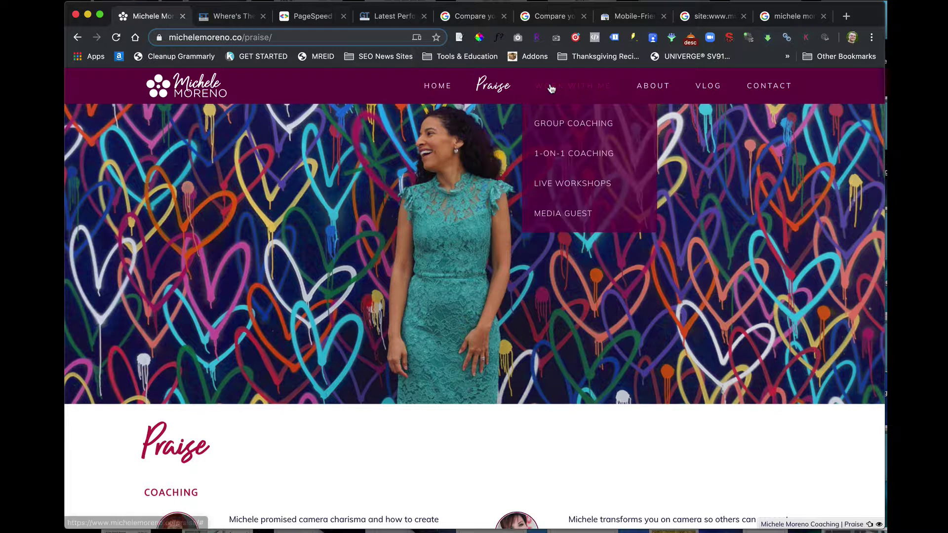
{"action": "left_click", "coordinate": [552, 123]}
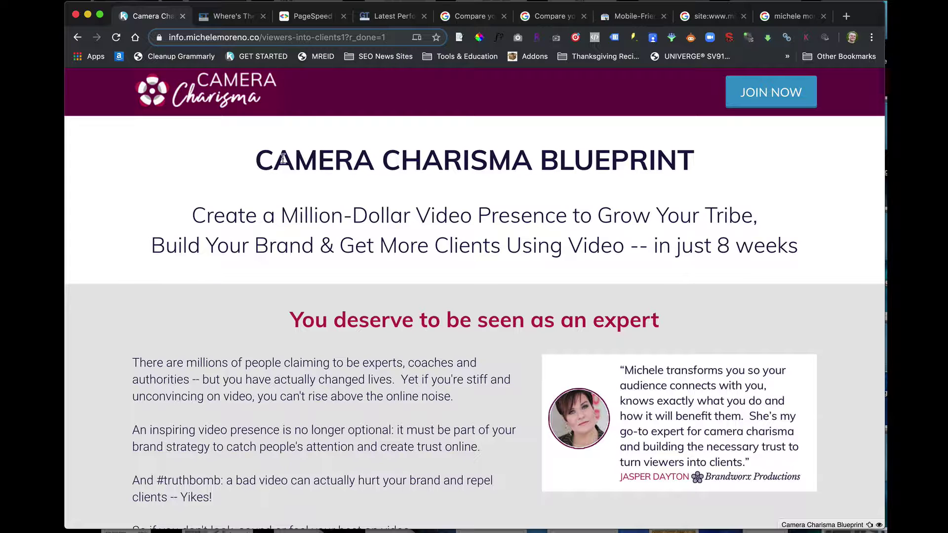
{"action": "right_click", "coordinate": [220, 162]}
{"action": "left_click", "coordinate": [249, 168]}
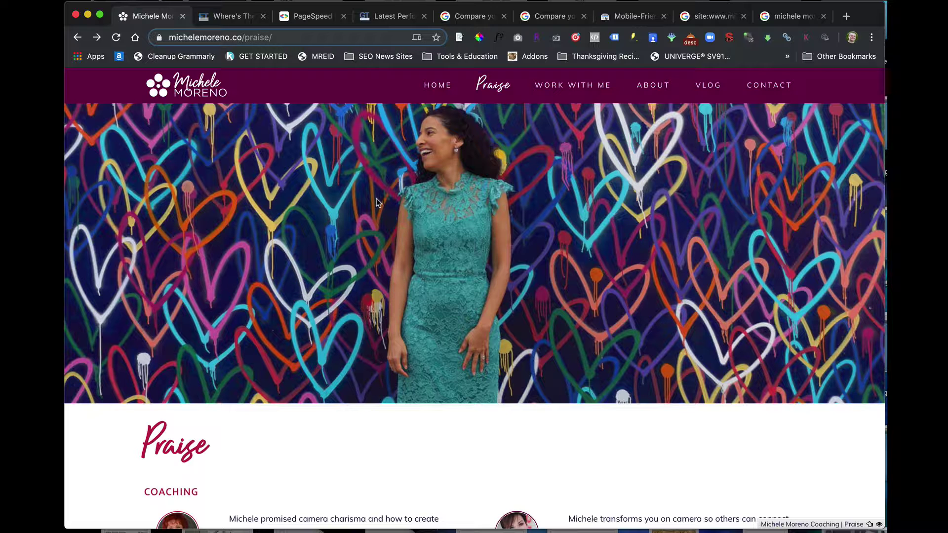
Review the coaching testimonials and the site navigation on the Praise page
{"action": "scroll", "coordinate": [376, 199], "scroll_direction": "down", "scroll_amount": 7}
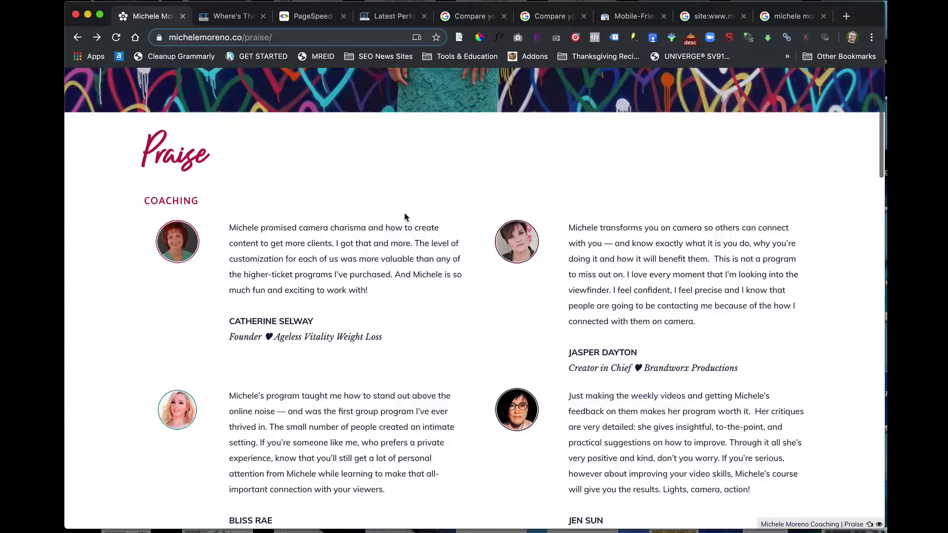
{"action": "scroll", "coordinate": [404, 217], "scroll_direction": "up", "scroll_amount": 7}
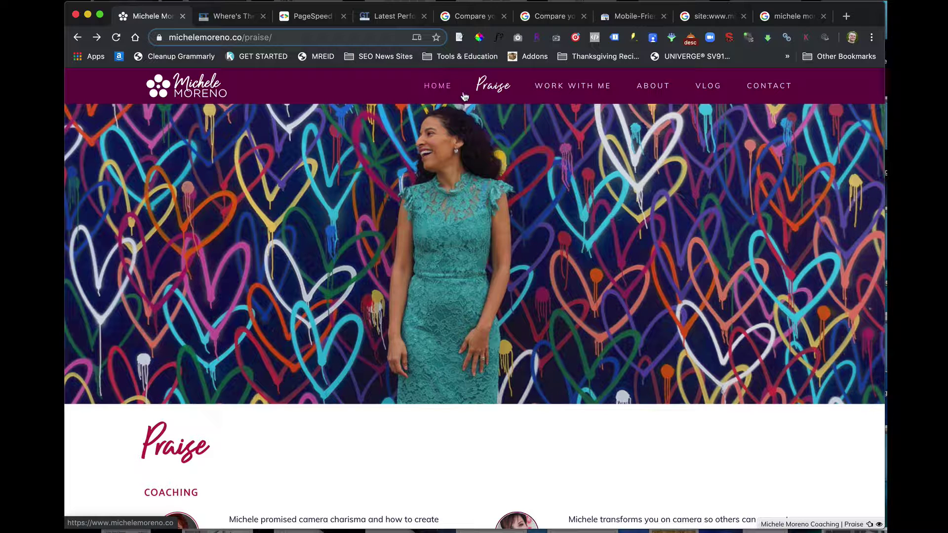
{"action": "mouse_move", "coordinate": [603, 88]}
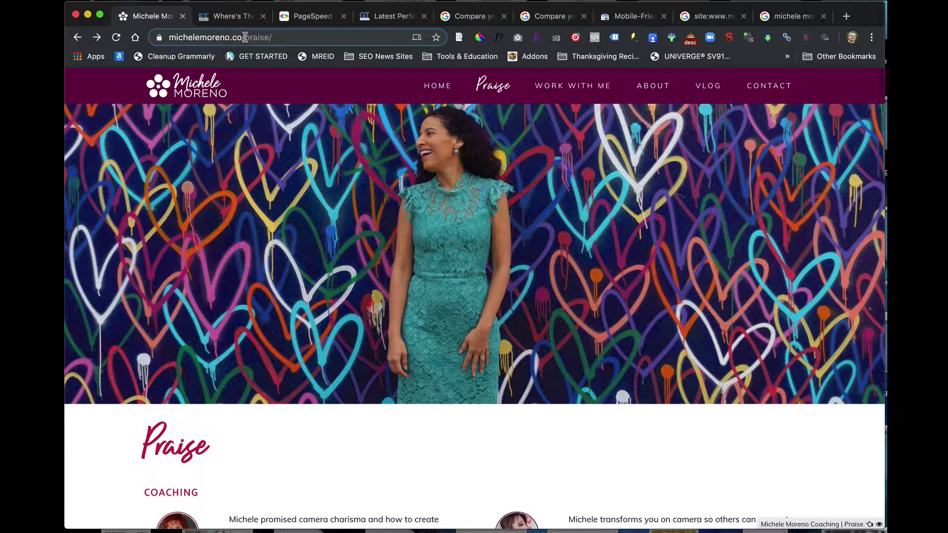
{"action": "left_click", "coordinate": [497, 91]}
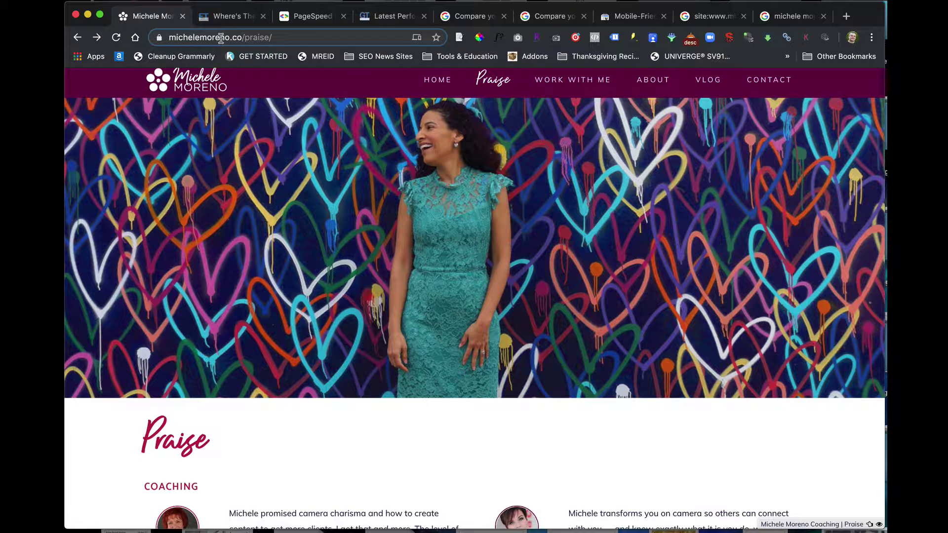
Return to the site's home page and open its page source
{"action": "left_click", "coordinate": [175, 83]}
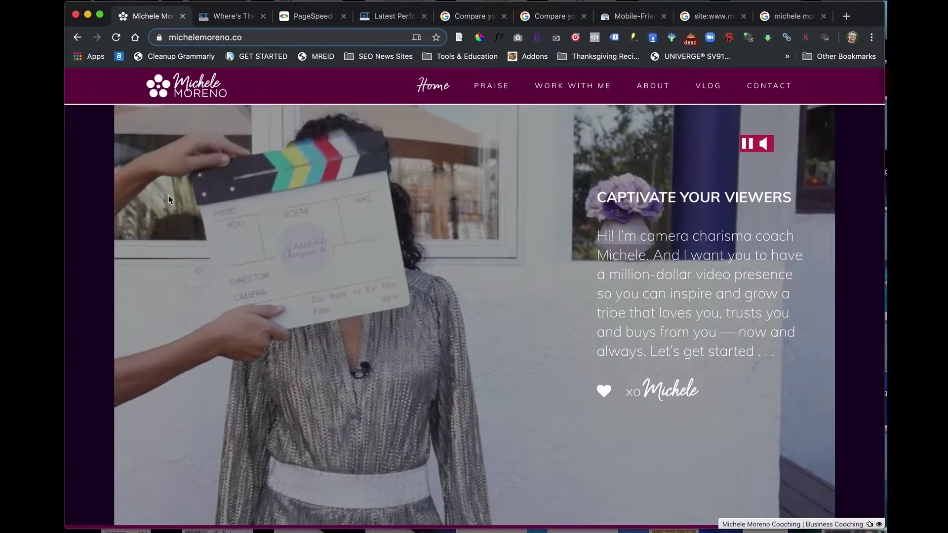
{"action": "right_click", "coordinate": [98, 185]}
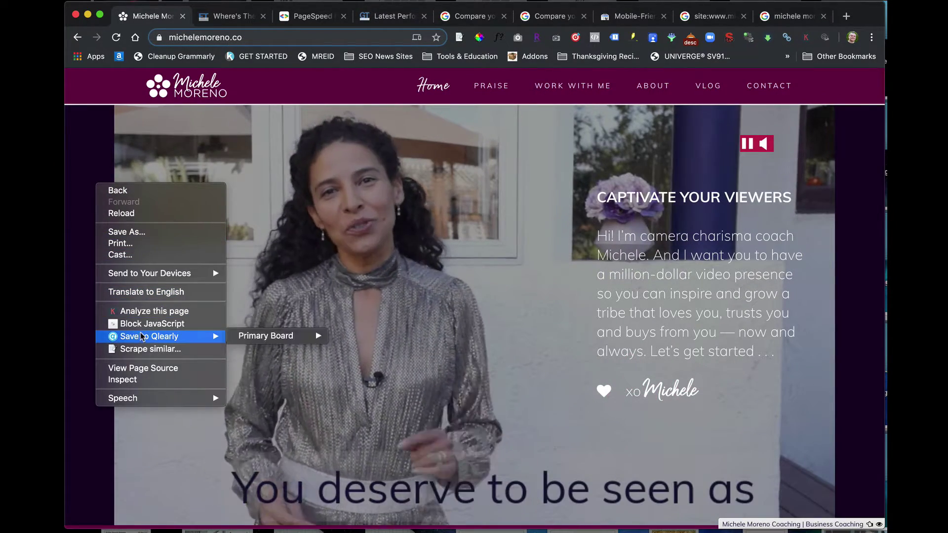
{"action": "left_click", "coordinate": [143, 368]}
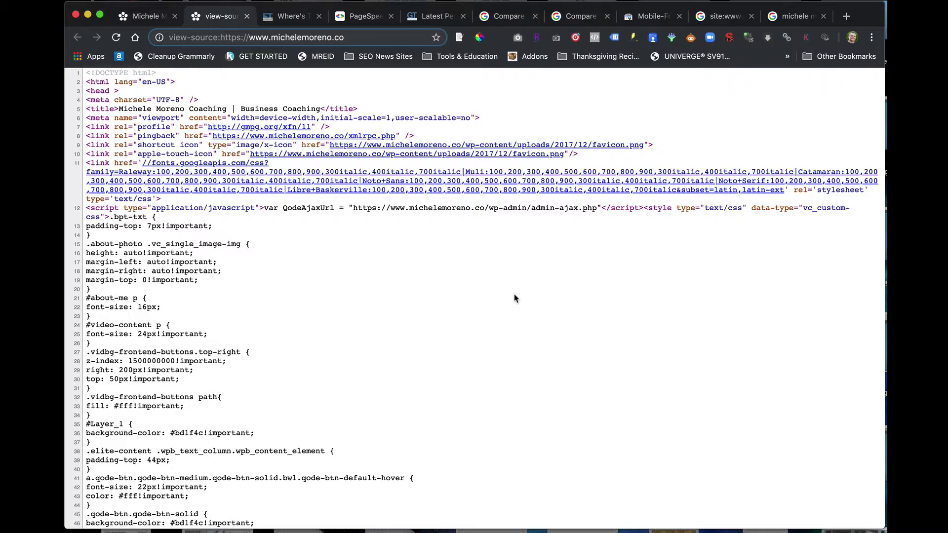
Find "<TITLE" in the page source to check the title tag, and close the source view
{"action": "key", "text": "super+f"}
{"action": "type", "text": "<TITLE"}
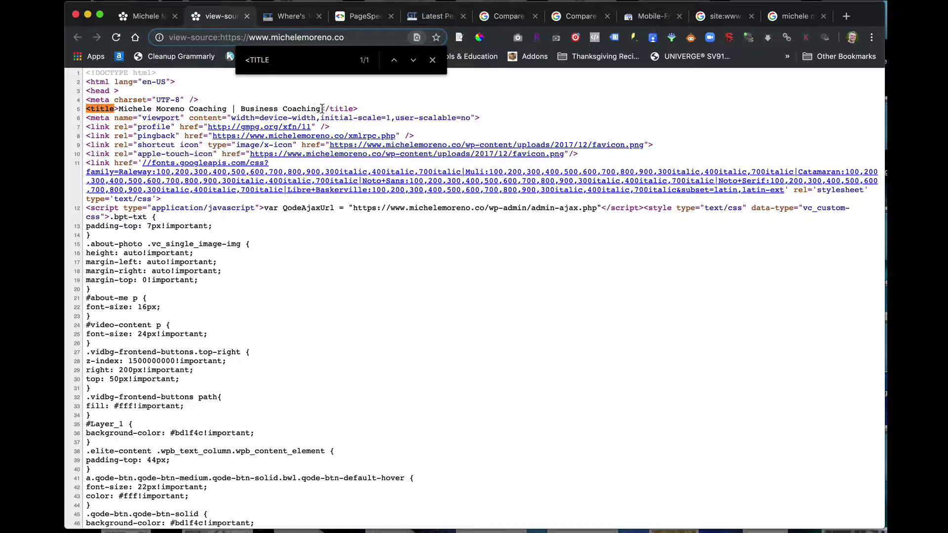
{"action": "left_click", "coordinate": [432, 59]}
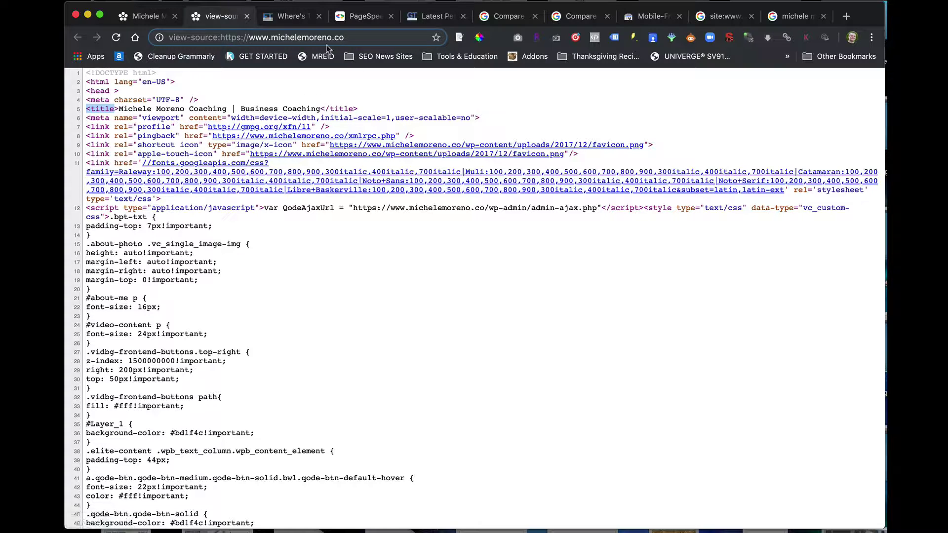
{"action": "left_click", "coordinate": [247, 16]}
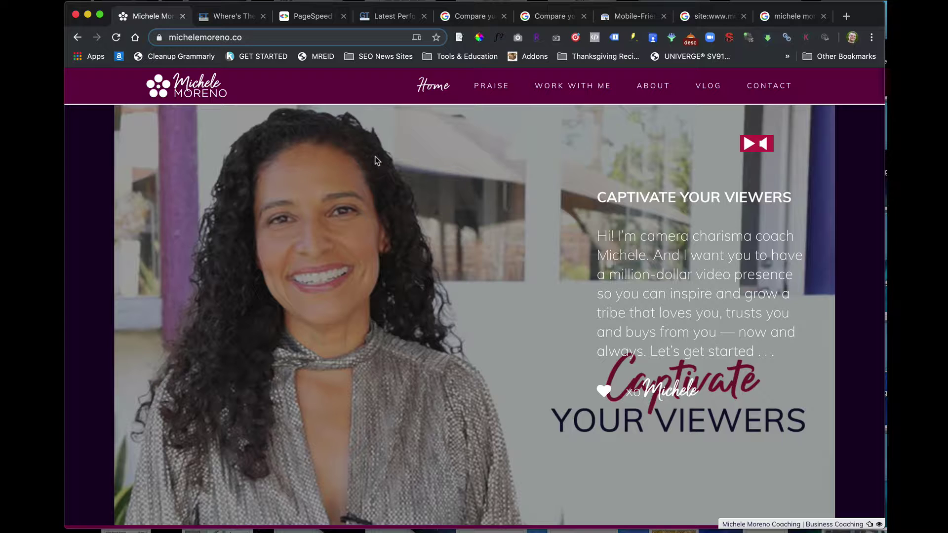
Inspect the HTML markup of the "CAPTIVATE YOUR VIEWERS" heading in the hero banner, and close the inspector
{"action": "double_click", "coordinate": [633, 195]}
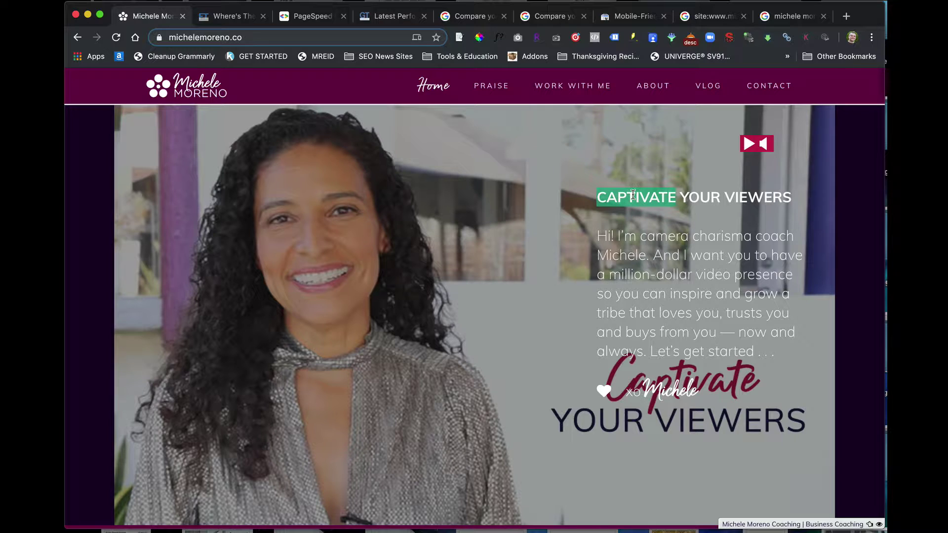
{"action": "triple_click", "coordinate": [633, 195]}
{"action": "right_click", "coordinate": [632, 195]}
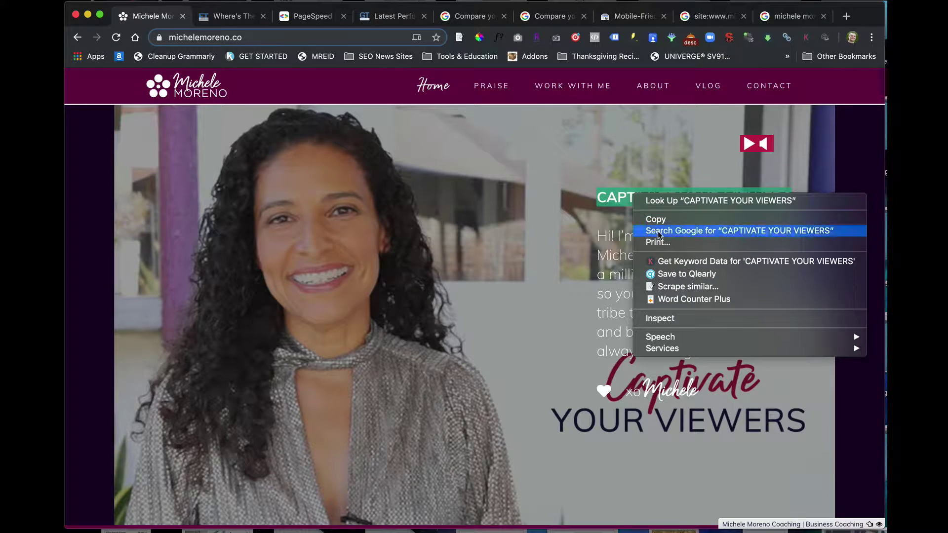
{"action": "left_click", "coordinate": [656, 319]}
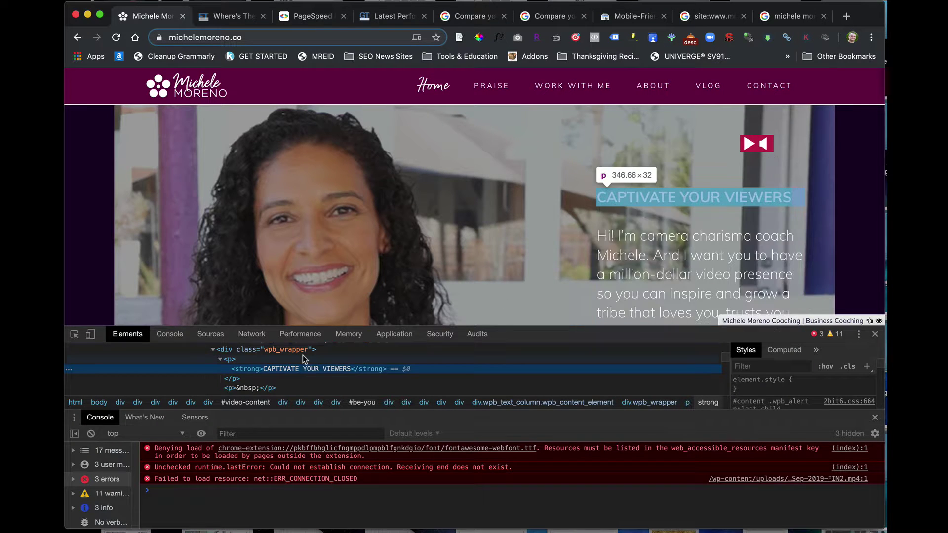
{"action": "scroll", "coordinate": [304, 360], "scroll_direction": "up", "scroll_amount": 1}
{"action": "scroll", "coordinate": [309, 364], "scroll_direction": "down", "scroll_amount": 2}
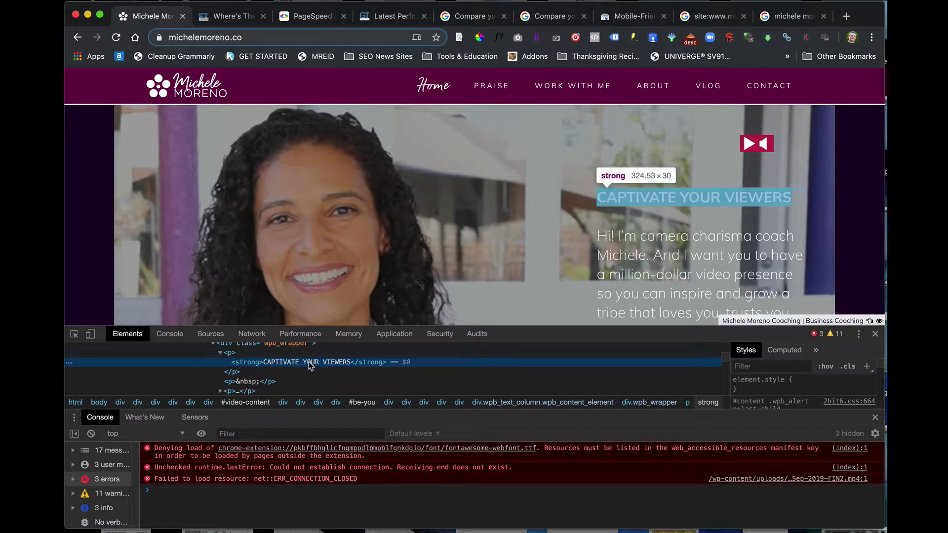
{"action": "left_click", "coordinate": [874, 336]}
Inspect the heading tag of "GET MY free SECRETS TO CAPTIVATING VIDEOS" above the opt-in form, and close the inspector
{"action": "scroll", "coordinate": [676, 242], "scroll_direction": "down", "scroll_amount": 6}
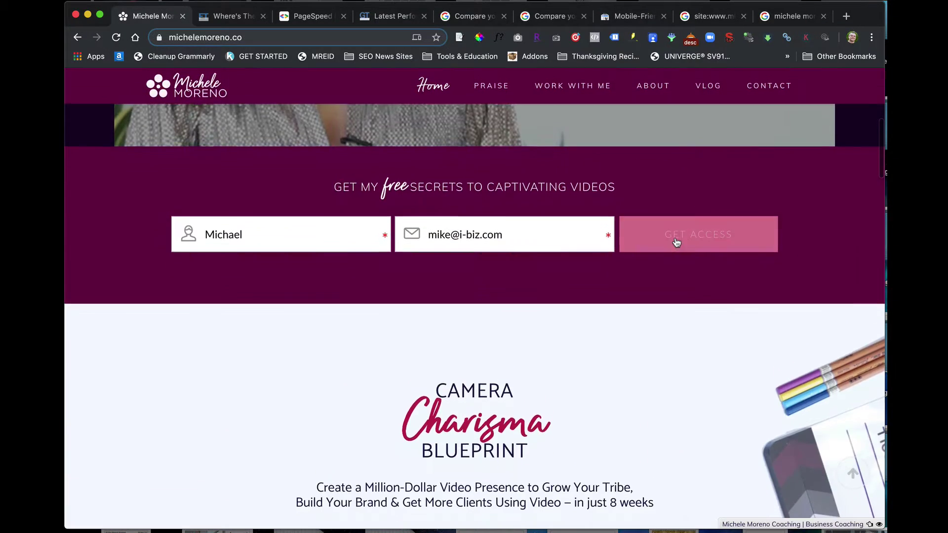
{"action": "triple_click", "coordinate": [512, 172]}
{"action": "right_click", "coordinate": [512, 171]}
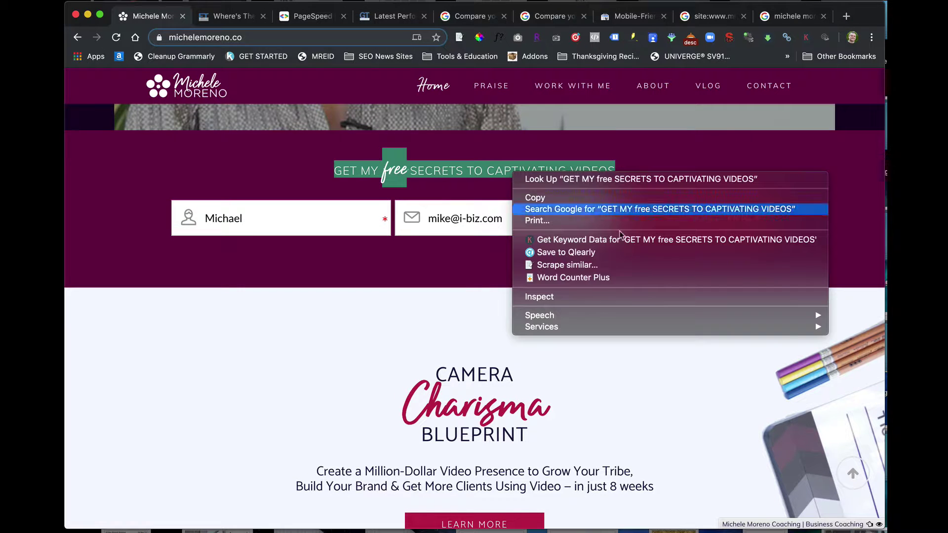
{"action": "left_click", "coordinate": [630, 296]}
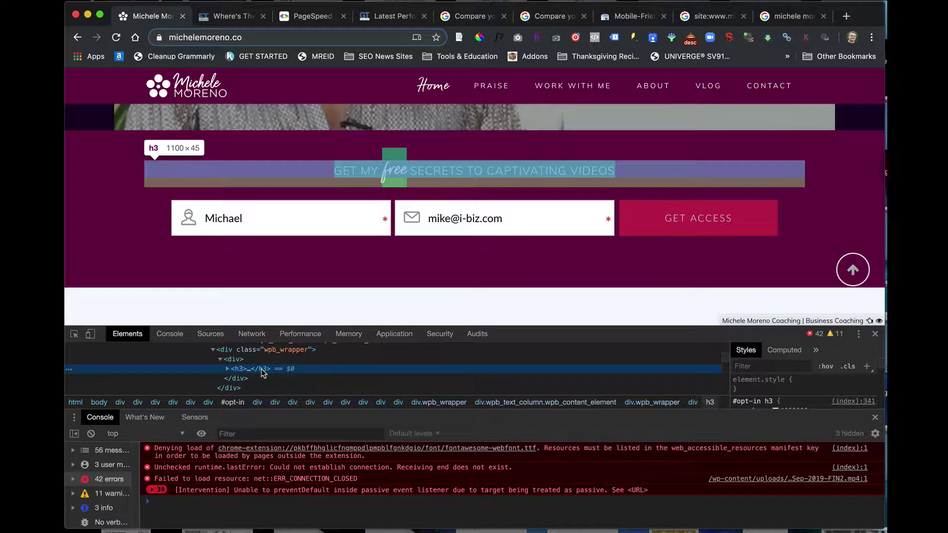
{"action": "left_click", "coordinate": [874, 333]}
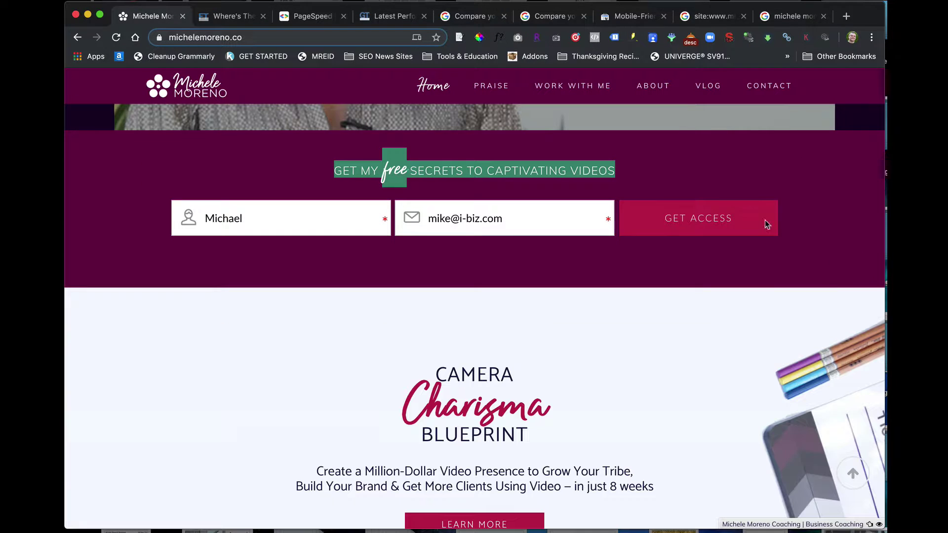
Inspect the heading markup of the word "Charisma" in the Camera Charisma Blueprint section
{"action": "right_click", "coordinate": [480, 373]}
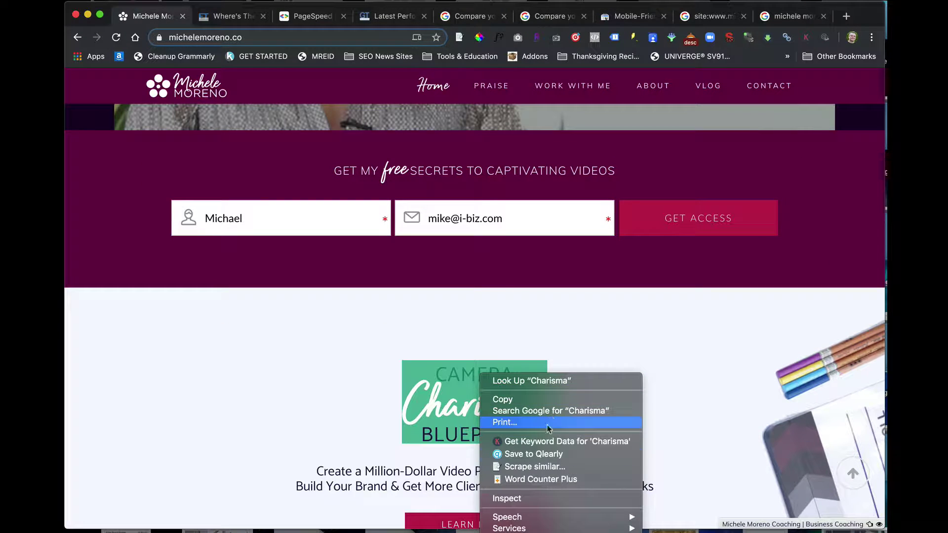
{"action": "left_click", "coordinate": [537, 499]}
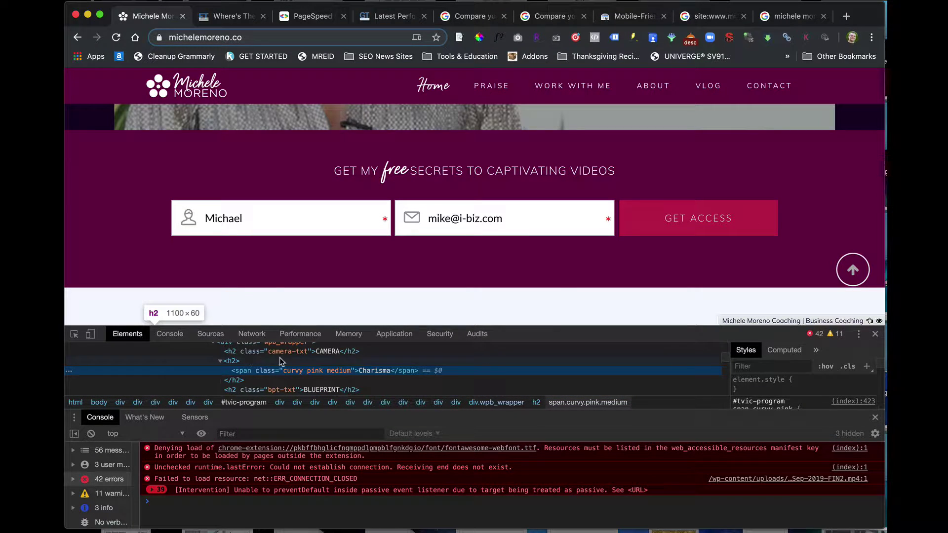
Close the inspector, search the homepage's source for "<H1", and close the source view
{"action": "left_click", "coordinate": [875, 334]}
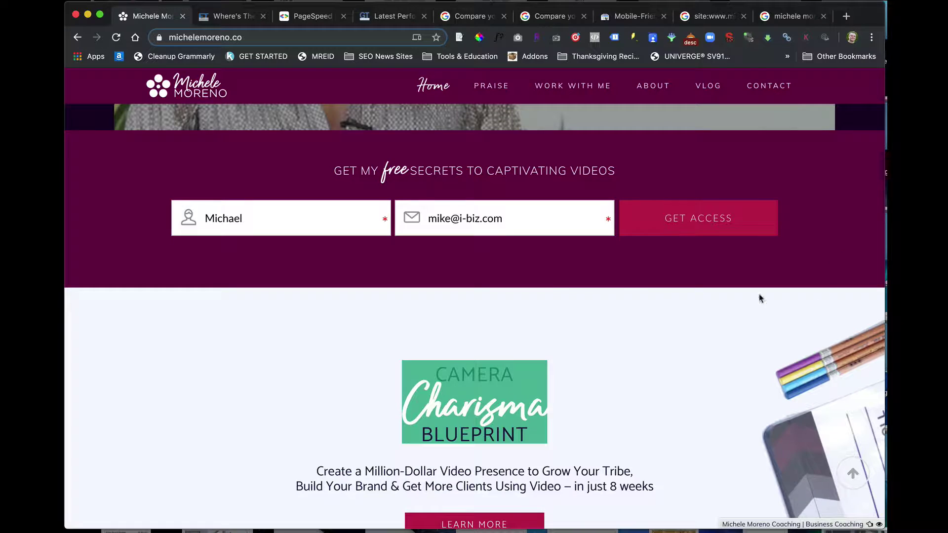
{"action": "right_click", "coordinate": [493, 297]}
{"action": "left_click", "coordinate": [561, 478]}
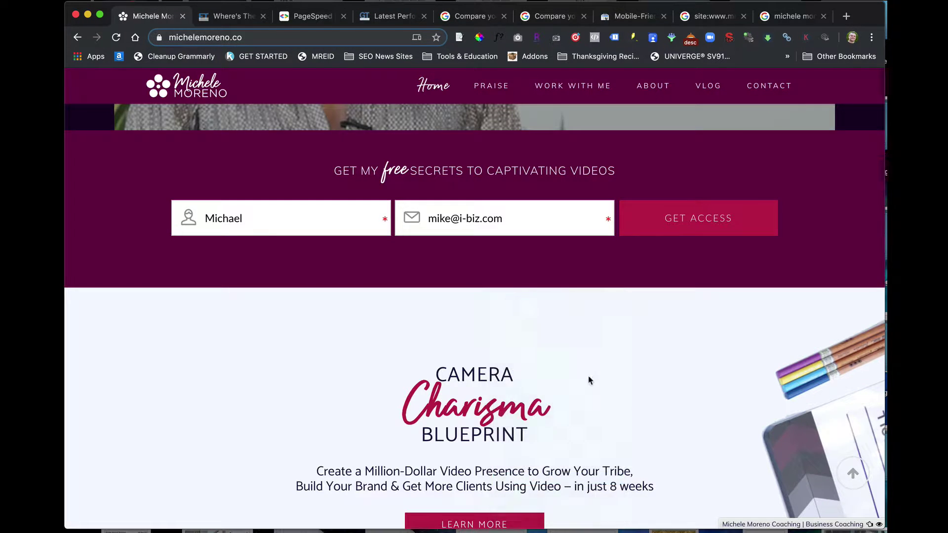
{"action": "key", "text": "super+f"}
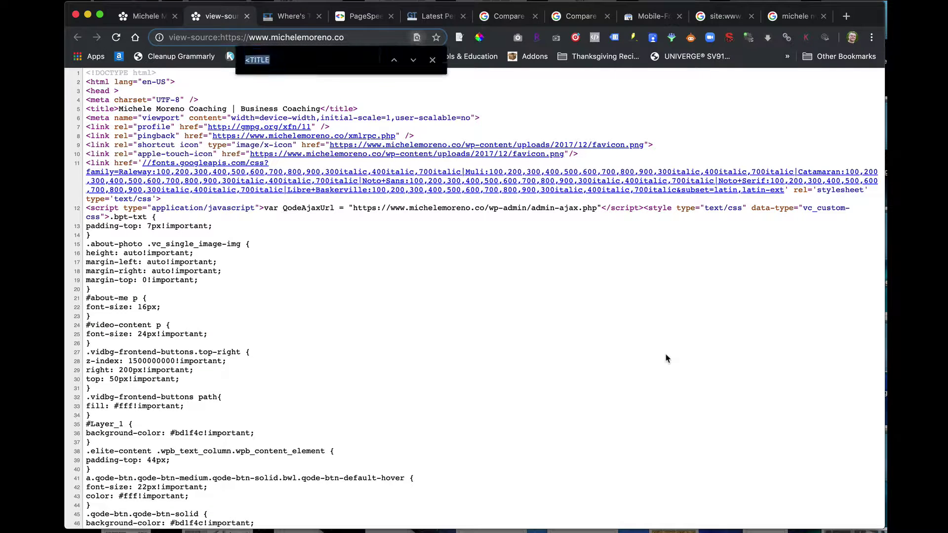
{"action": "type", "text": "<H1"}
{"action": "key", "text": "super+w"}
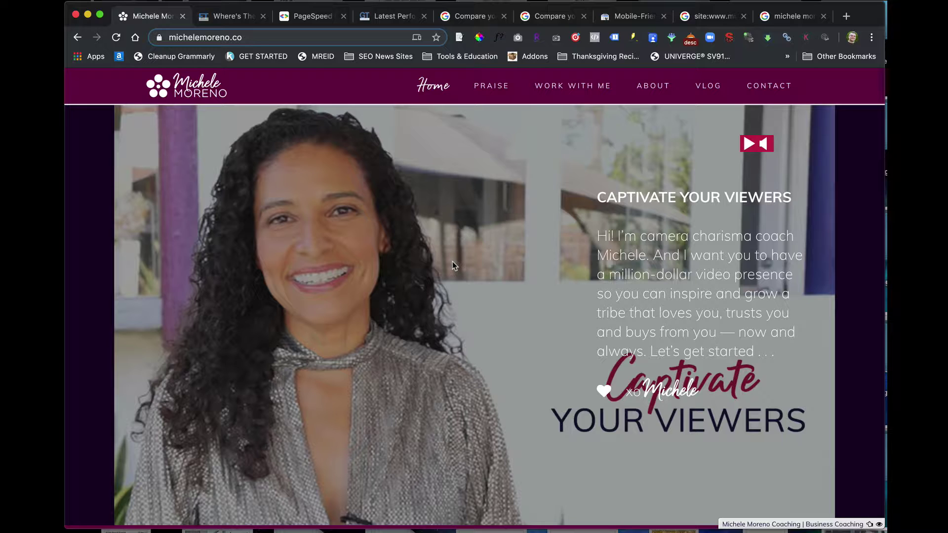
Search Google for "video marketing wikipedia" in a new browser tab
{"action": "key", "text": "super+t"}
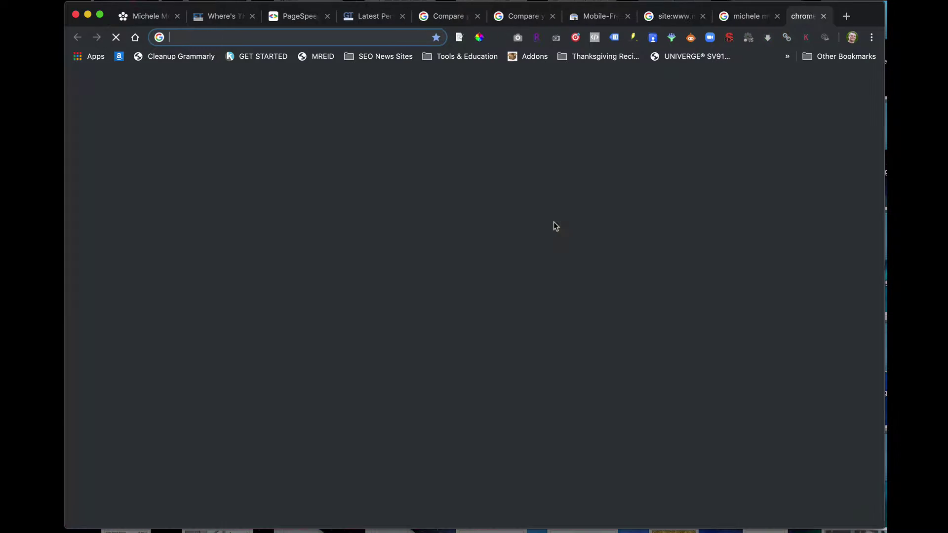
{"action": "type", "text": "w"}
{"action": "key", "text": "BackSpace"}
{"action": "key", "text": "BackSpace"}
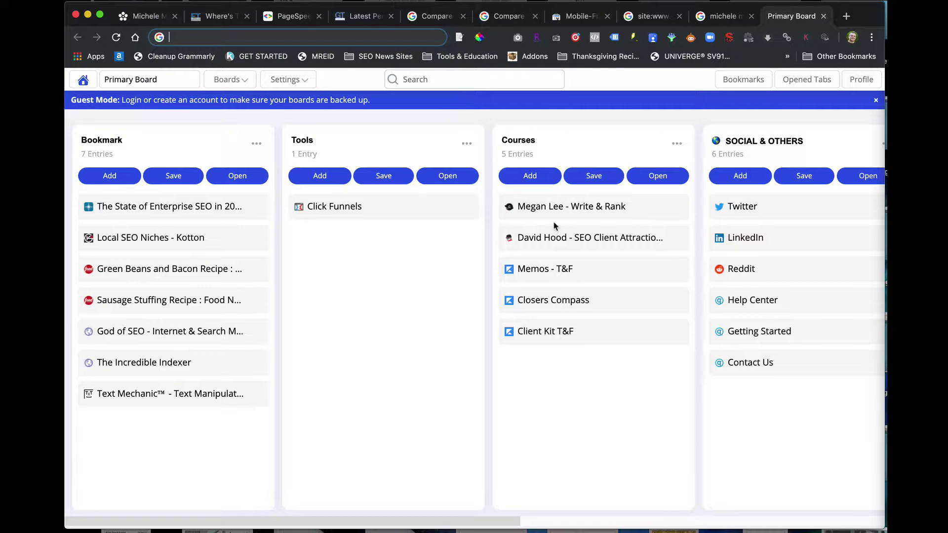
{"action": "type", "text": "VIDEO MARKE"}
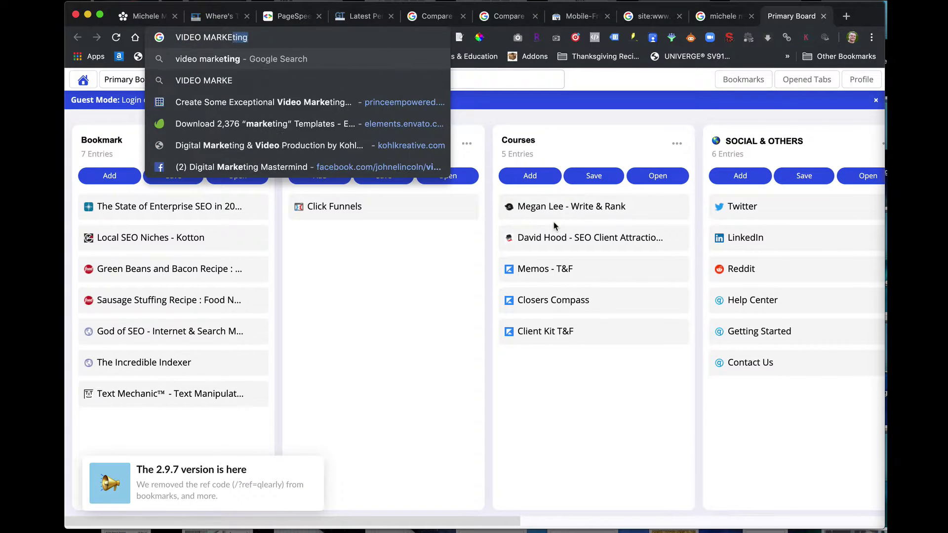
{"action": "type", "text": "TING wikipedia"}
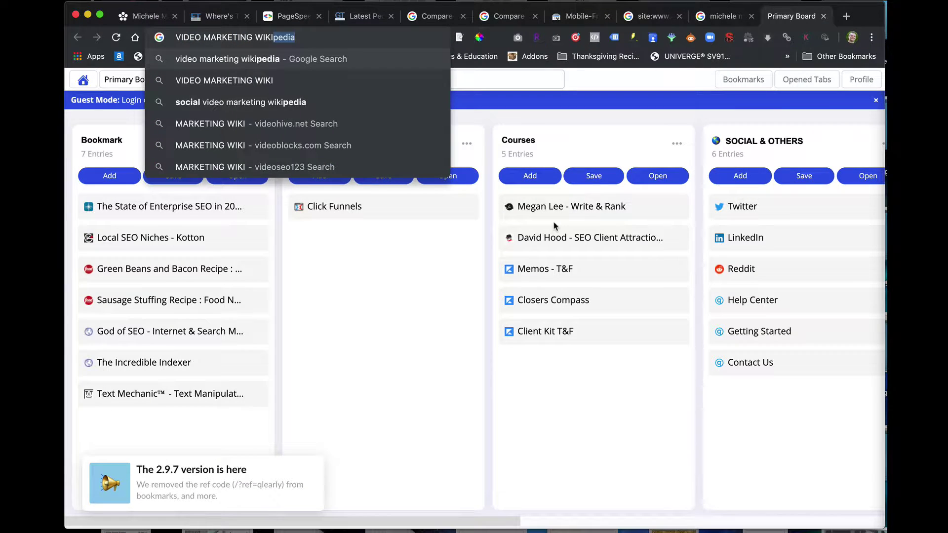
{"action": "key", "text": "Return"}
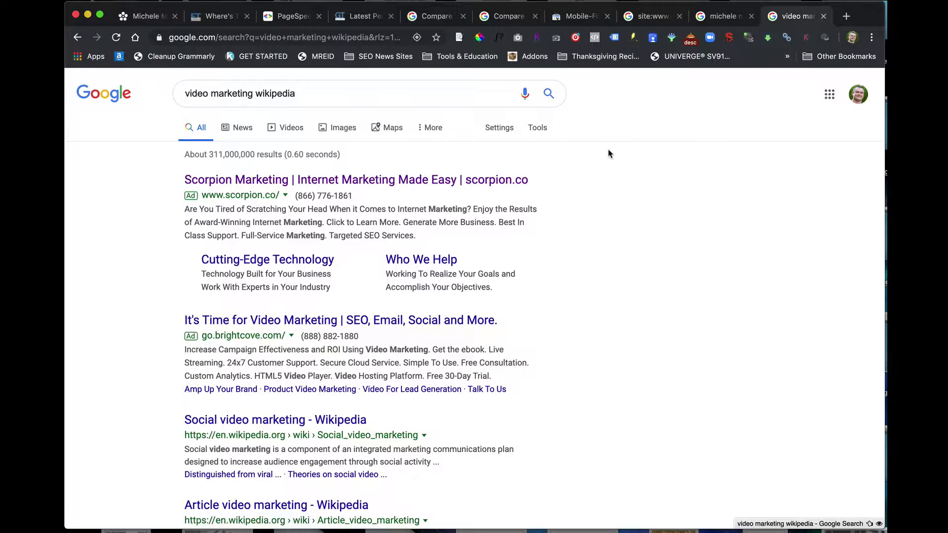
Open the "Social video marketing" Wikipedia article from the search results and highlight the article name in its URL
{"action": "scroll", "coordinate": [625, 194], "scroll_direction": "down", "scroll_amount": 3}
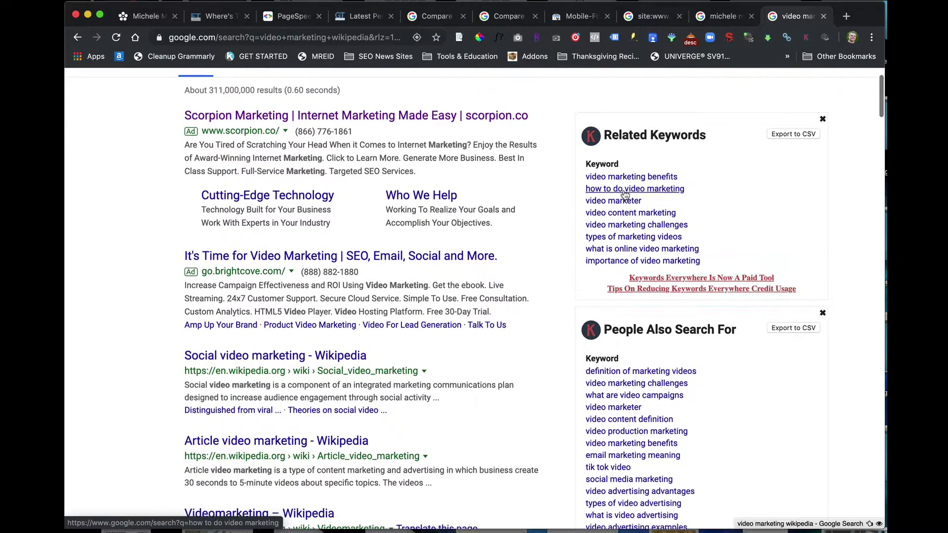
{"action": "scroll", "coordinate": [625, 194], "scroll_direction": "down", "scroll_amount": 2}
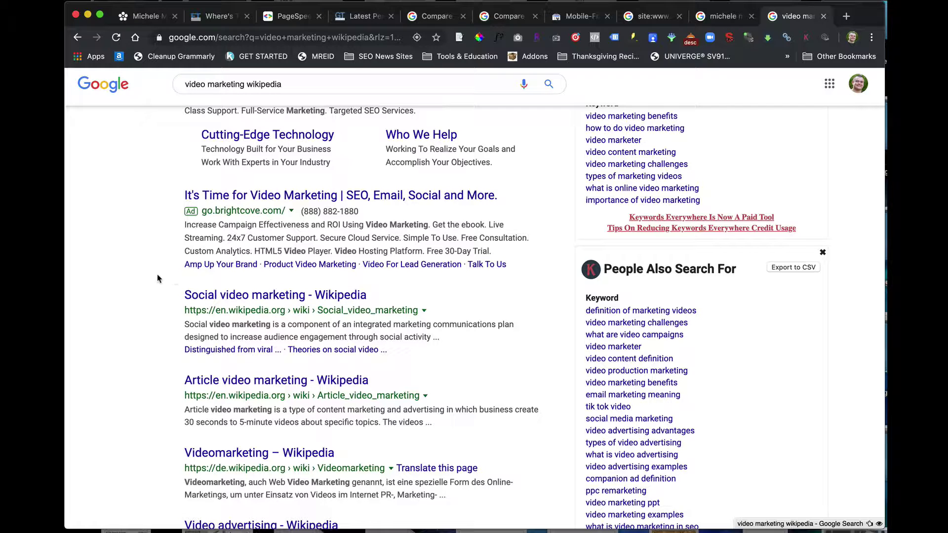
{"action": "left_click", "coordinate": [242, 296]}
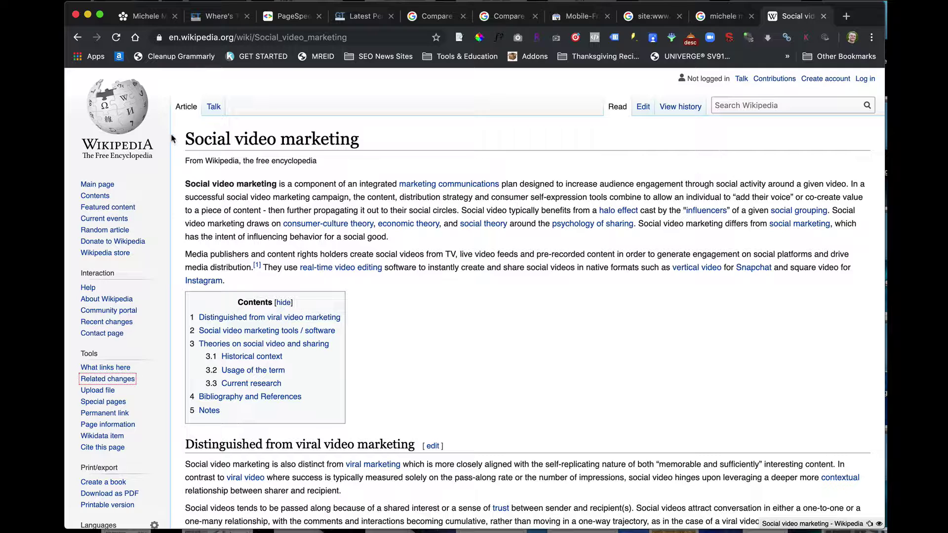
{"action": "scroll", "coordinate": [336, 168], "scroll_direction": "down", "scroll_amount": 1}
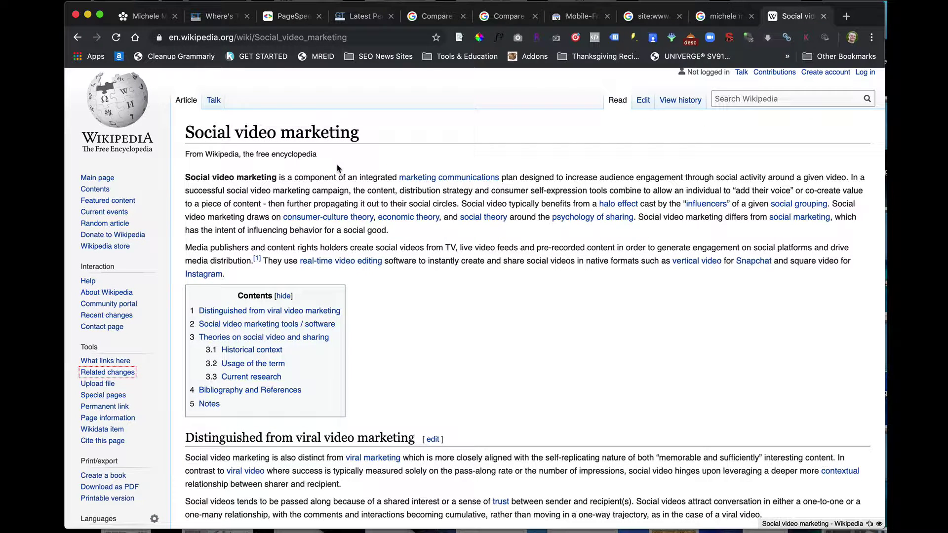
{"action": "scroll", "coordinate": [411, 186], "scroll_direction": "up", "scroll_amount": 1}
{"action": "mouse_move", "coordinate": [477, 185]}
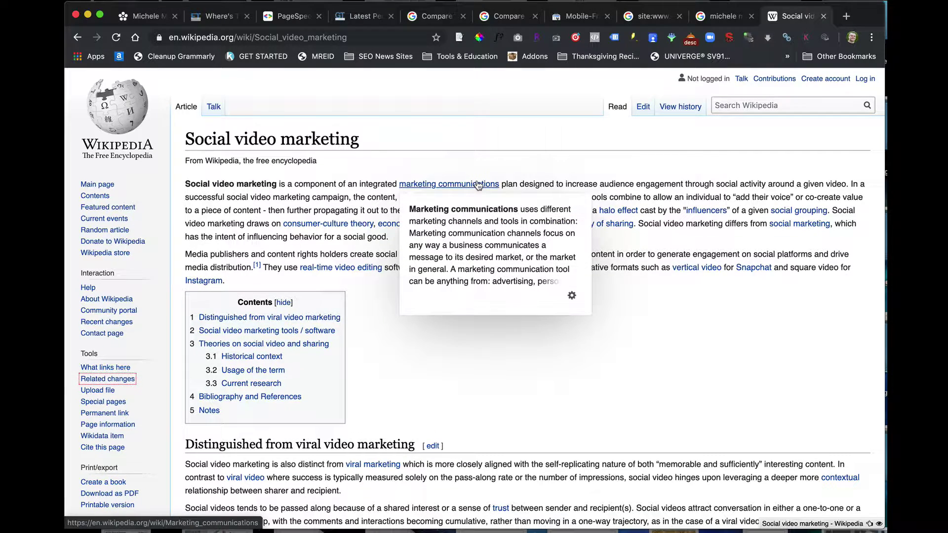
{"action": "double_click", "coordinate": [257, 37]}
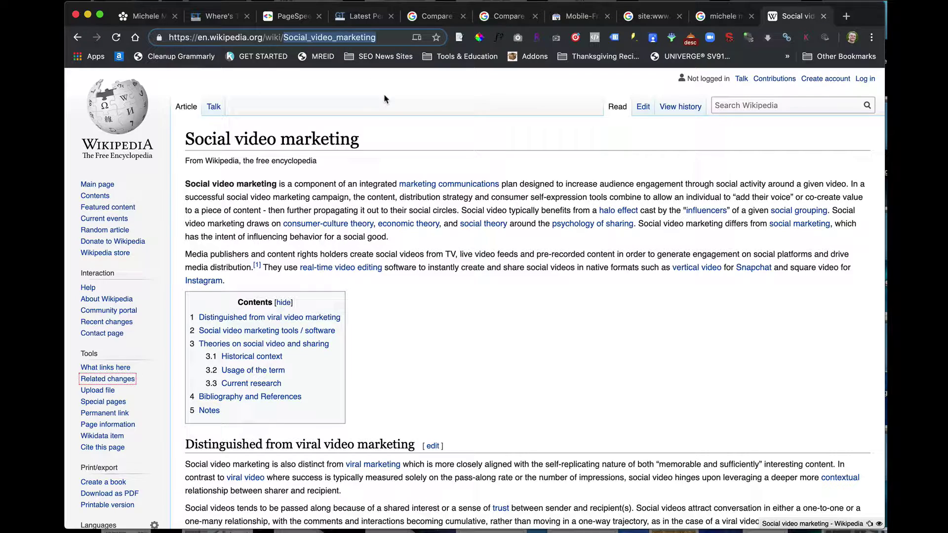
{"action": "left_click", "coordinate": [396, 124]}
Find "<TITLE" in the article's page source, highlight "Social video marketing" in the title tag, and close the source view
{"action": "right_click", "coordinate": [396, 124]}
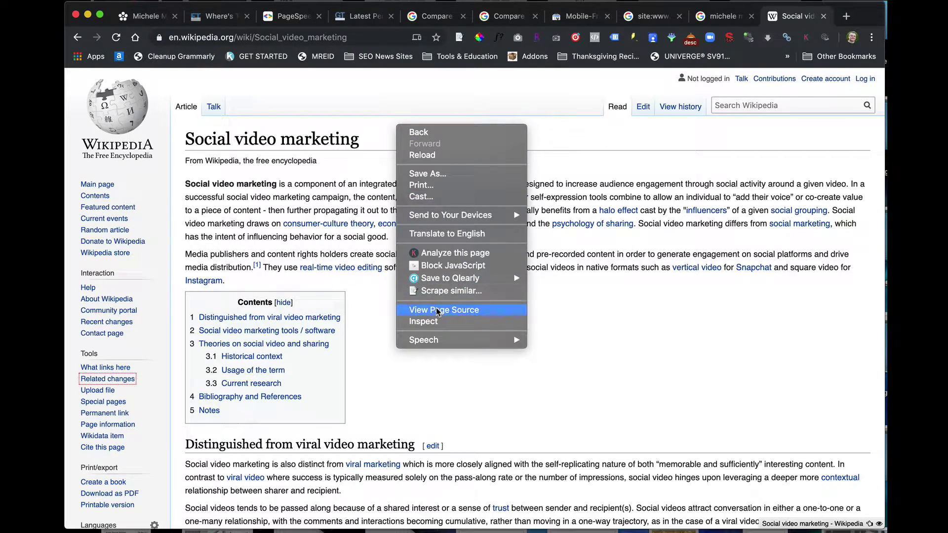
{"action": "left_click", "coordinate": [441, 309]}
{"action": "key", "text": "super+f"}
{"action": "type", "text": ","}
{"action": "key", "text": "BackSpace"}
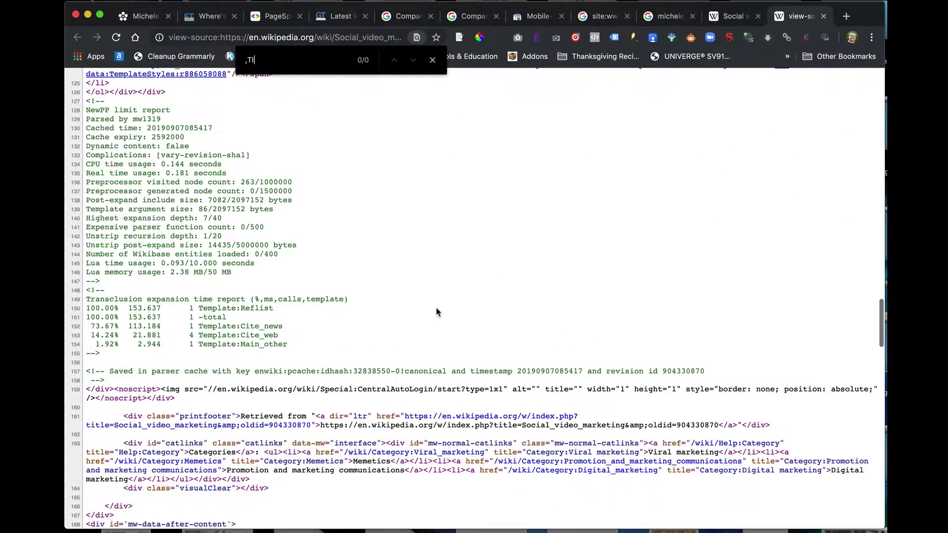
{"action": "type", "text": "<TITLE"}
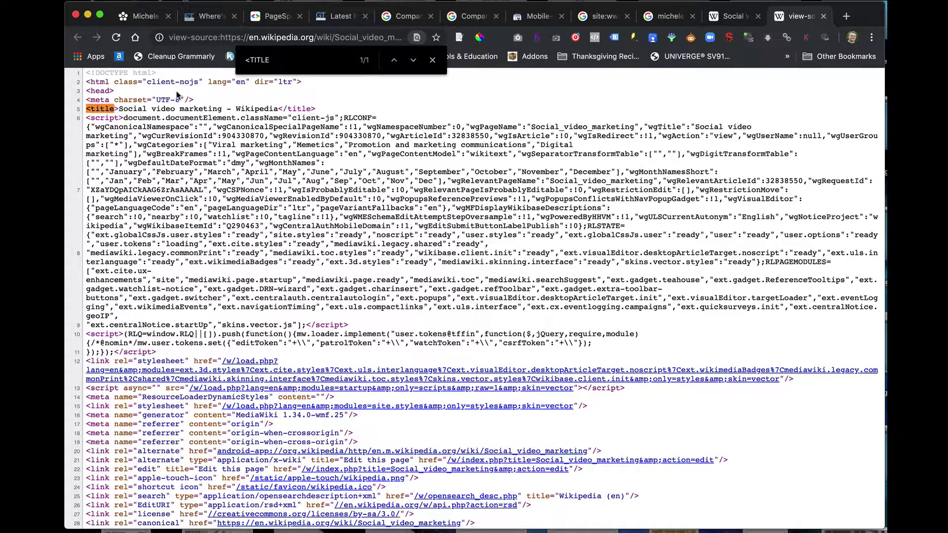
{"action": "scroll", "coordinate": [246, 114], "scroll_direction": "right", "scroll_amount": 1}
{"action": "scroll", "coordinate": [246, 115], "scroll_direction": "left", "scroll_amount": 1}
{"action": "left_click_drag", "start_coordinate": [119, 108], "coordinate": [222, 104]}
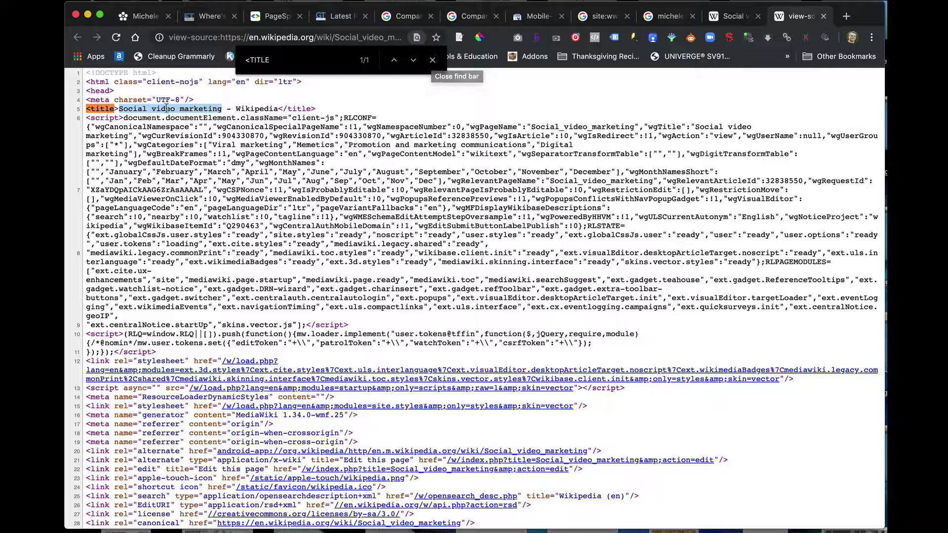
{"action": "left_click", "coordinate": [432, 60]}
{"action": "key", "text": "super+w"}
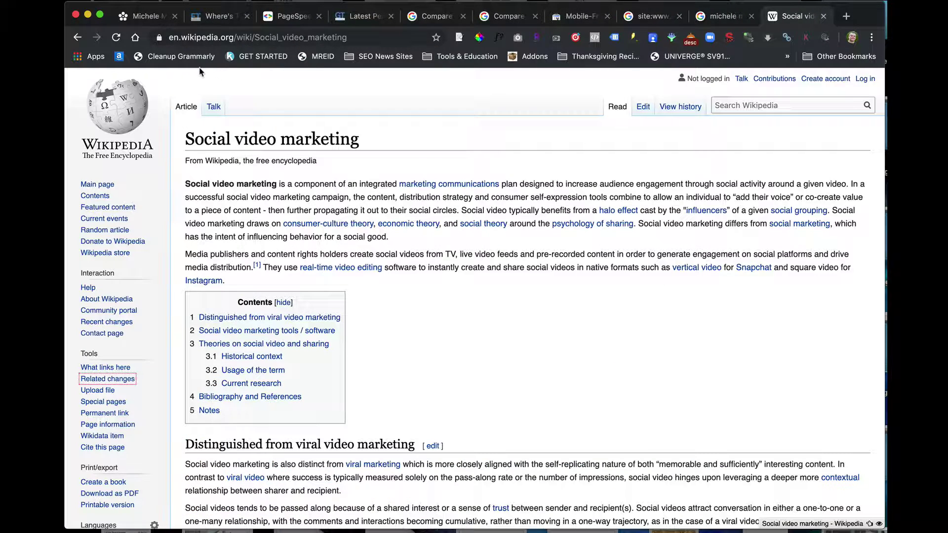
Inspect the HTML markup of the article's main heading, "Social video marketing"
{"action": "scroll", "coordinate": [328, 132], "scroll_direction": "down", "scroll_amount": 1}
{"action": "triple_click", "coordinate": [327, 131]}
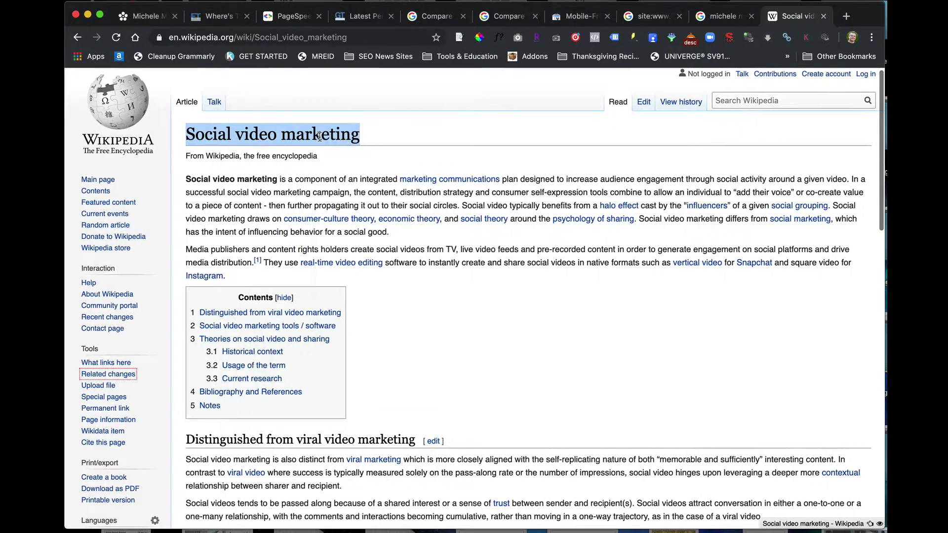
{"action": "right_click", "coordinate": [321, 137]}
{"action": "left_click", "coordinate": [375, 262]}
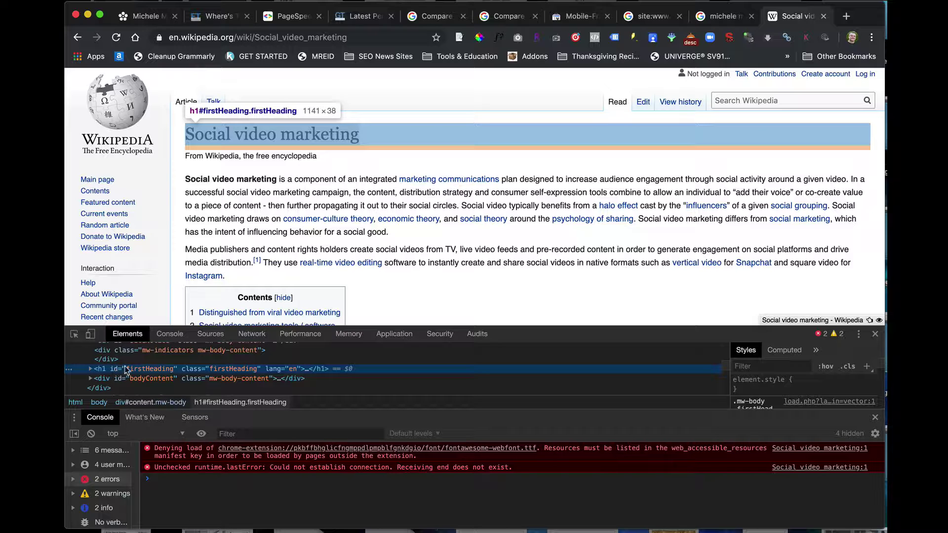
Inspect the heading markup of the "Distinguished from viral video marketing" section
{"action": "scroll", "coordinate": [546, 216], "scroll_direction": "down", "scroll_amount": 2}
{"action": "scroll", "coordinate": [547, 216], "scroll_direction": "down", "scroll_amount": 5}
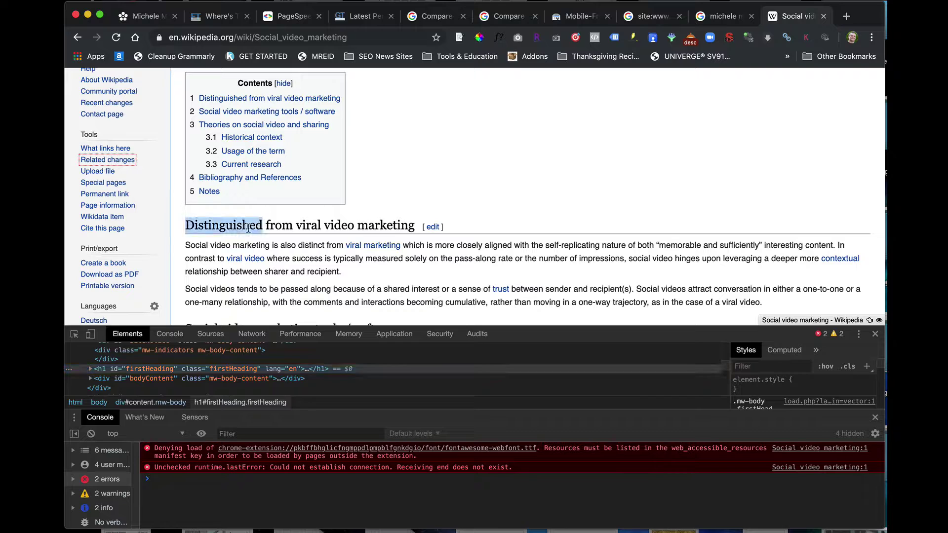
{"action": "triple_click", "coordinate": [248, 227]}
{"action": "right_click", "coordinate": [248, 226]}
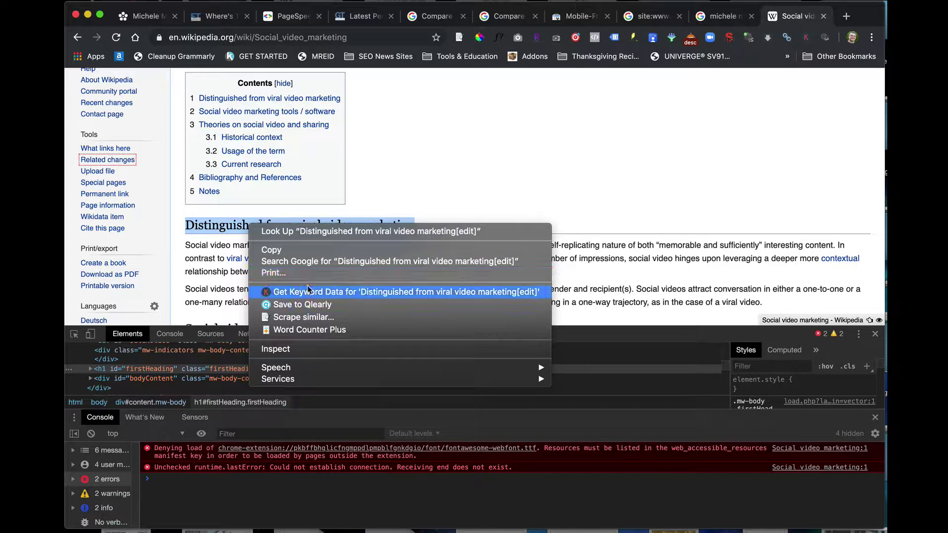
{"action": "left_click", "coordinate": [297, 349]}
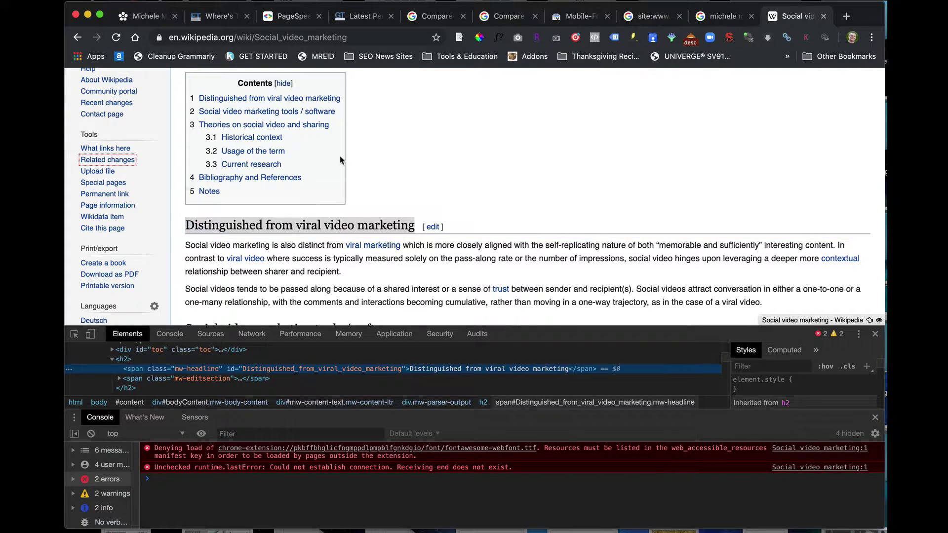
Inspect the heading markup of the "Theories on social video and sharing" section
{"action": "scroll", "coordinate": [410, 228], "scroll_direction": "down", "scroll_amount": 5}
{"action": "scroll", "coordinate": [410, 228], "scroll_direction": "down", "scroll_amount": 6}
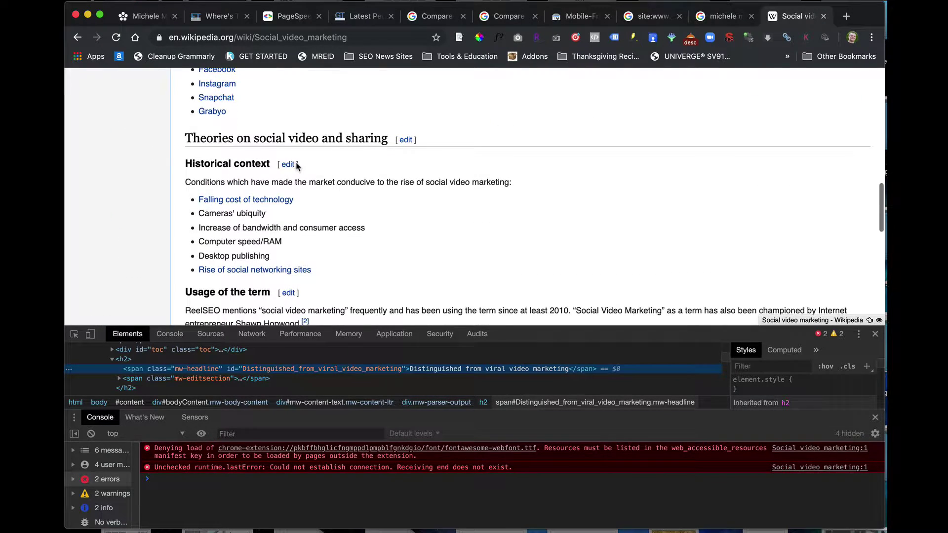
{"action": "triple_click", "coordinate": [278, 138]}
{"action": "right_click", "coordinate": [279, 137]}
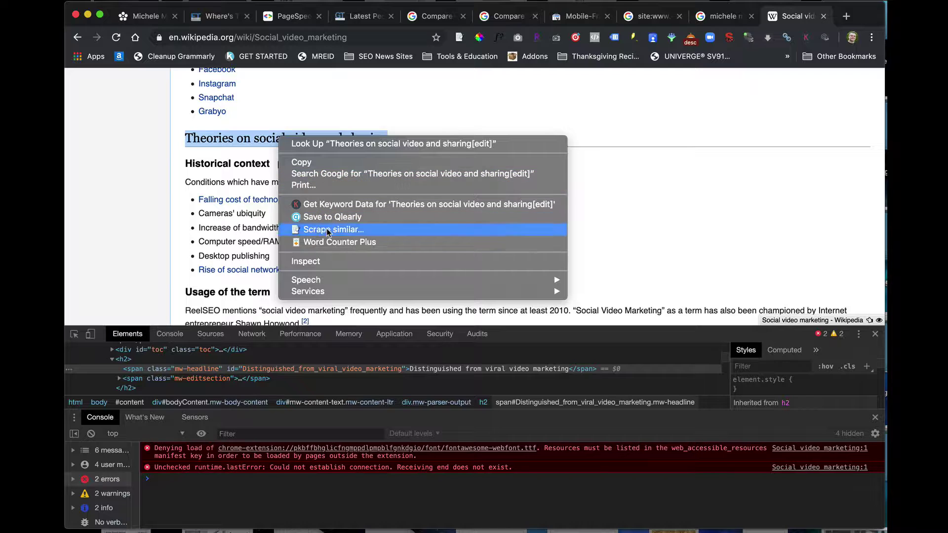
{"action": "left_click", "coordinate": [327, 261]}
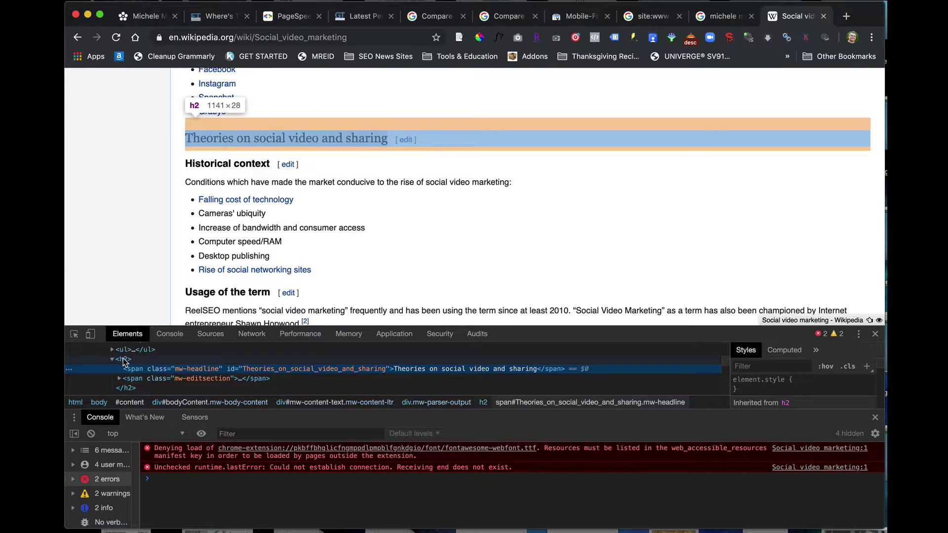
Inspect the heading markup of the "Historical context" subsection under "Theories on social video and sharing"
{"action": "left_click", "coordinate": [241, 163]}
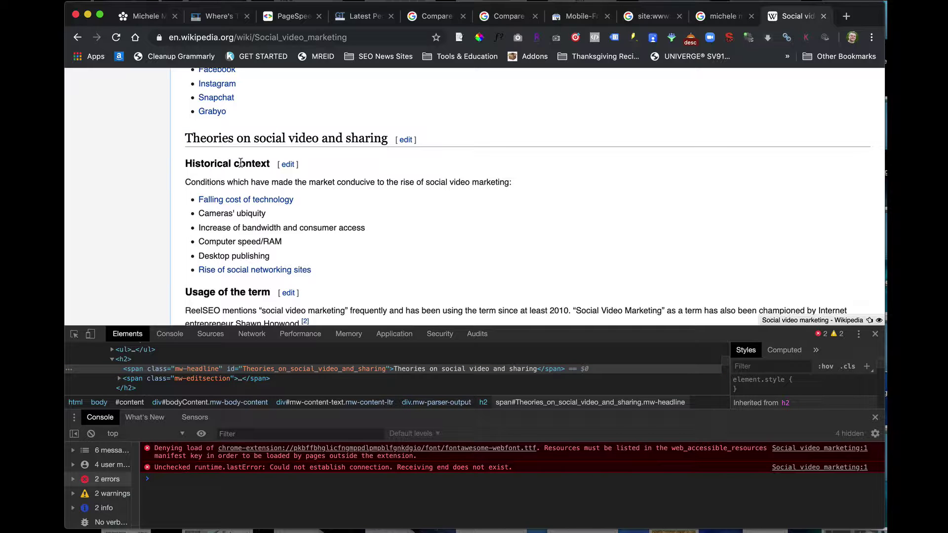
{"action": "triple_click", "coordinate": [240, 163]}
{"action": "right_click", "coordinate": [241, 163]}
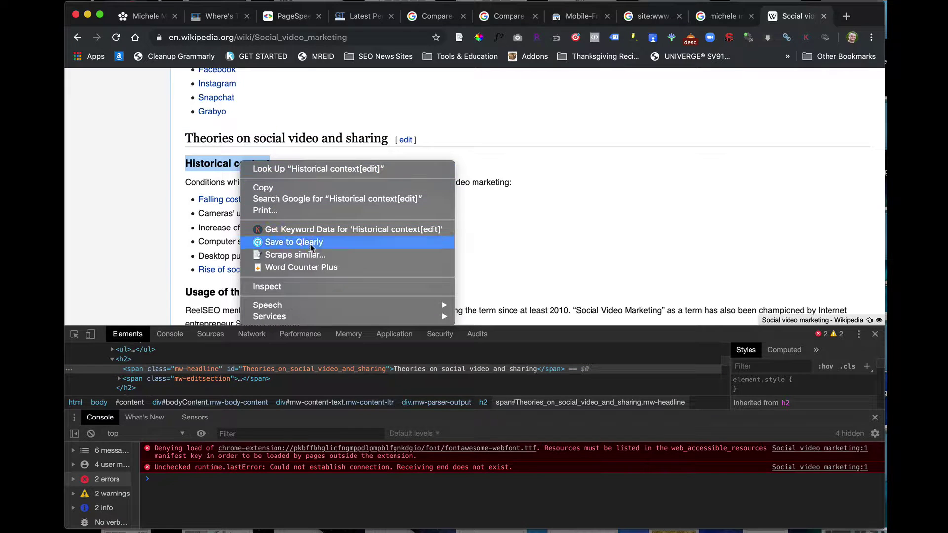
{"action": "left_click", "coordinate": [312, 288]}
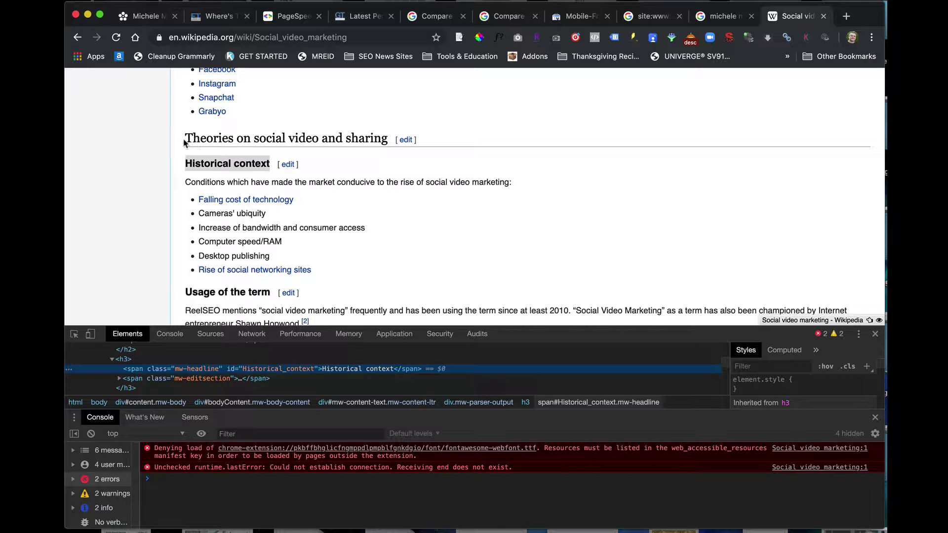
Review the article's heading hierarchy by highlighting "Theories on social video and sharing" and the main heading, and close the article's tab
{"action": "left_click_drag", "start_coordinate": [184, 140], "coordinate": [381, 140]}
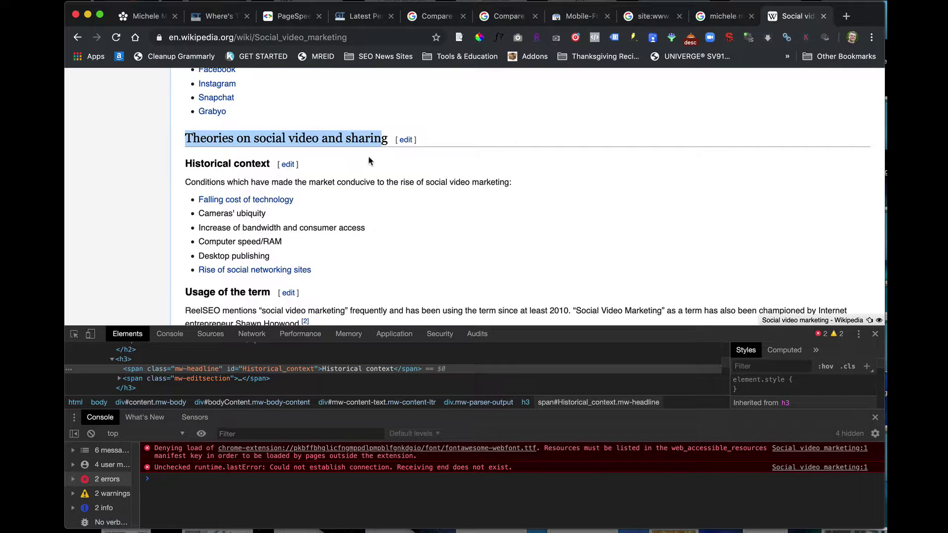
{"action": "scroll", "coordinate": [368, 168], "scroll_direction": "up", "scroll_amount": 15}
{"action": "triple_click", "coordinate": [261, 139]}
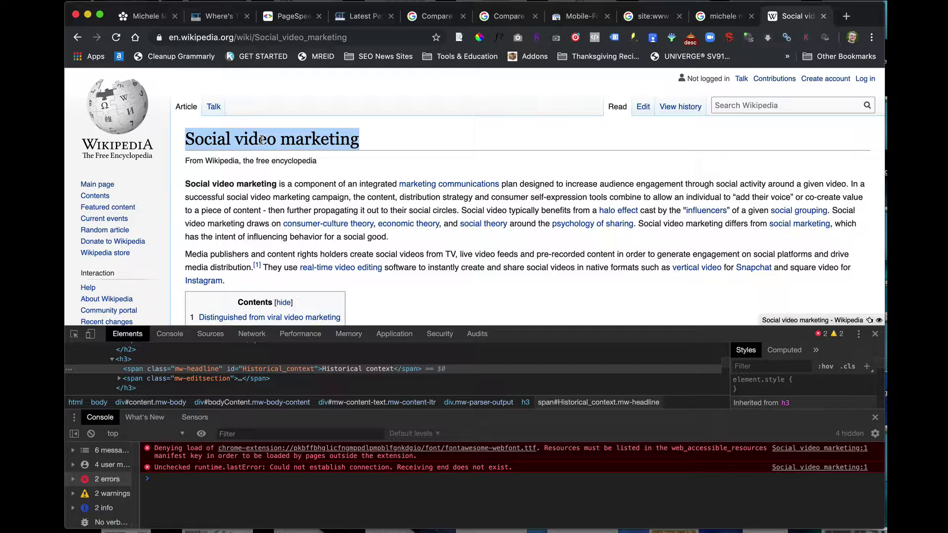
{"action": "scroll", "coordinate": [262, 140], "scroll_direction": "down", "scroll_amount": 5}
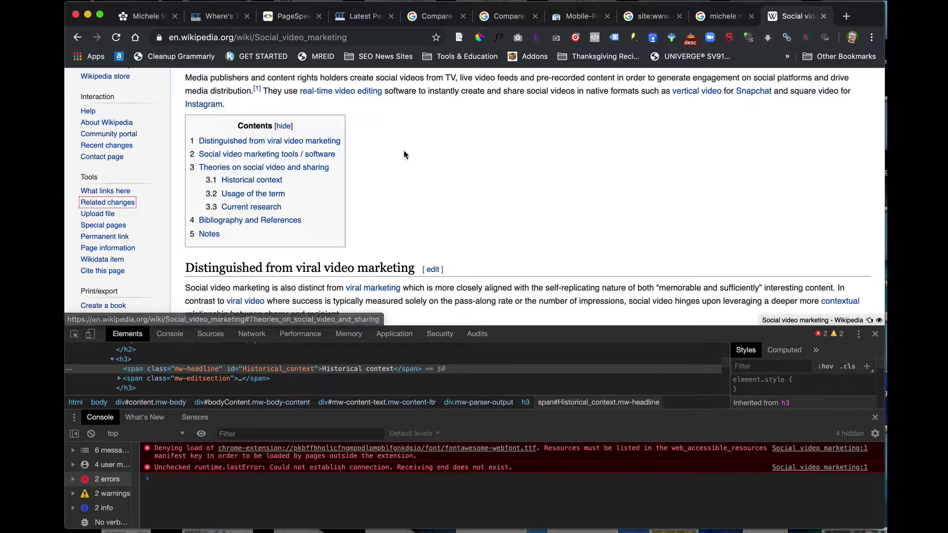
{"action": "left_click", "coordinate": [822, 16]}
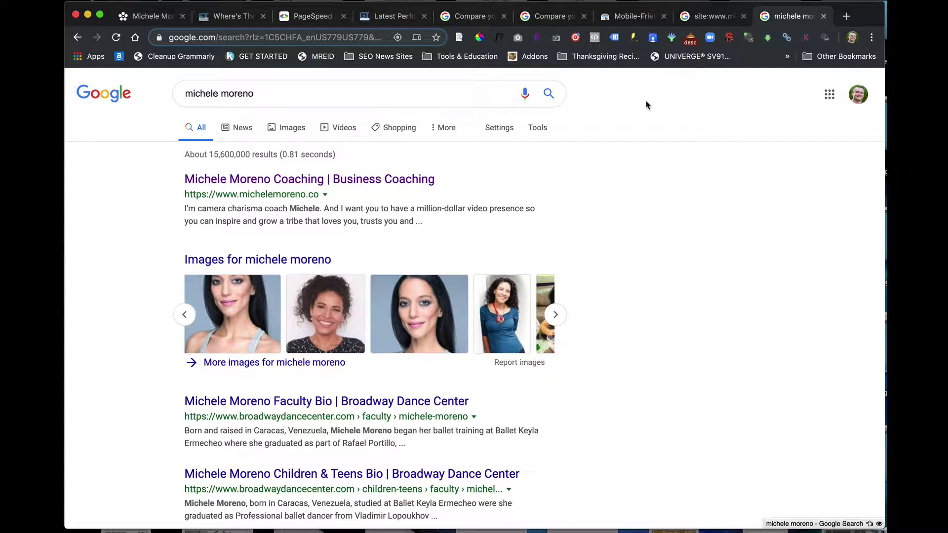
Return to the coaching website's homepage and look through its sections from the hero banner to the biography
{"action": "left_click", "coordinate": [149, 15]}
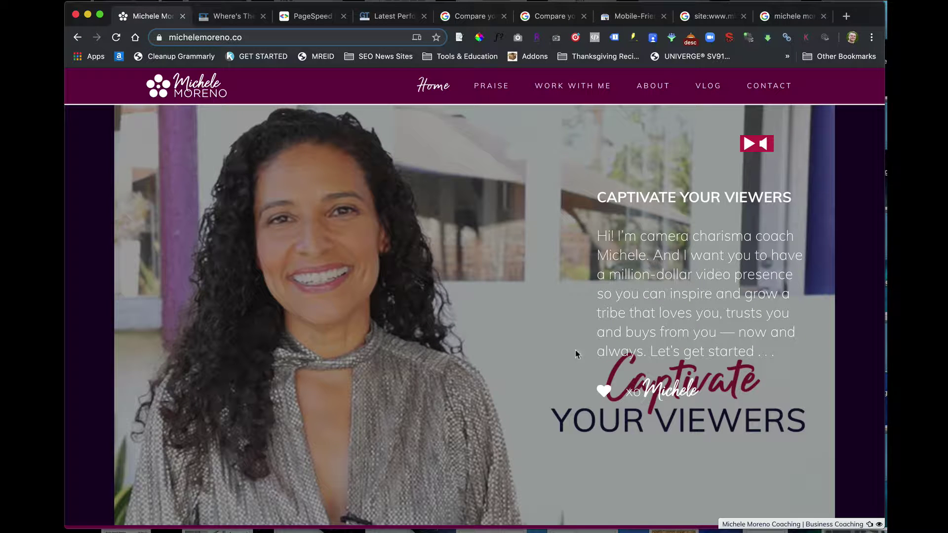
{"action": "scroll", "coordinate": [578, 351], "scroll_direction": "down", "scroll_amount": 12}
{"action": "scroll", "coordinate": [581, 348], "scroll_direction": "down", "scroll_amount": 10}
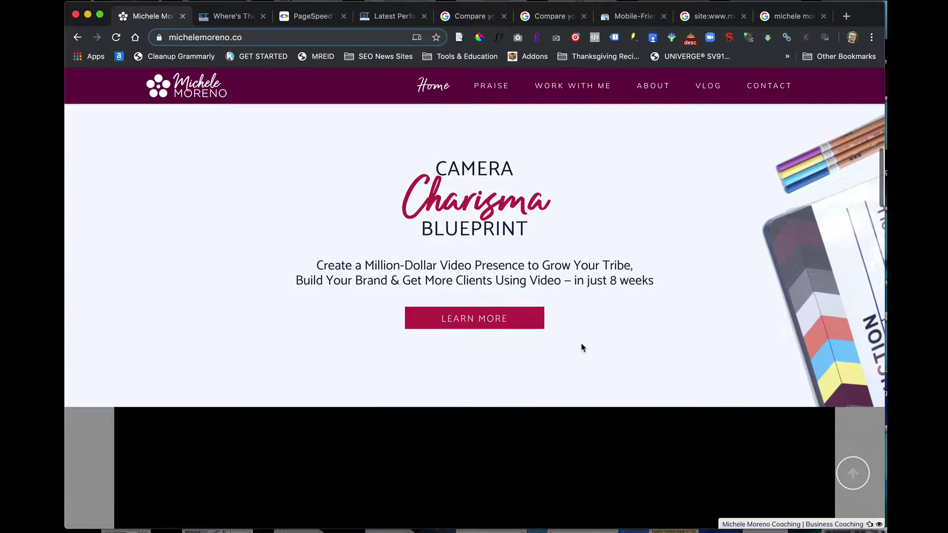
{"action": "scroll", "coordinate": [581, 343], "scroll_direction": "down", "scroll_amount": 5}
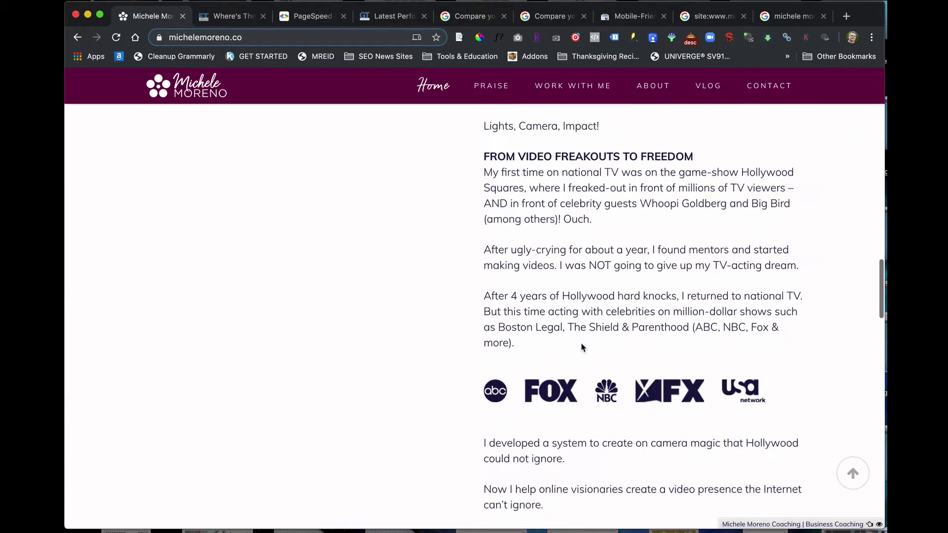
{"action": "scroll", "coordinate": [581, 346], "scroll_direction": "up", "scroll_amount": 6}
{"action": "scroll", "coordinate": [581, 347], "scroll_direction": "up", "scroll_amount": 15}
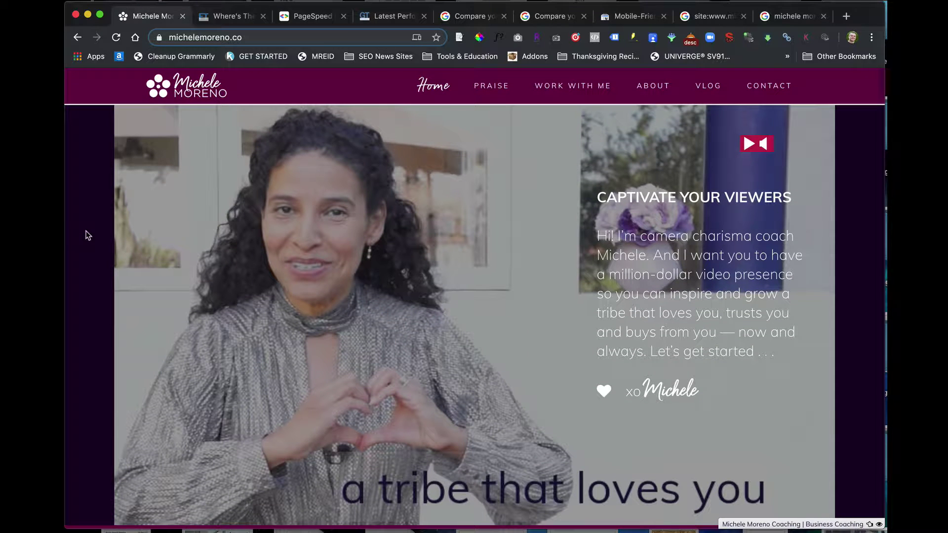
Analyze the coaching homepage with Keywords Everywhere and examine the report's title, description, word count and first keywords
{"action": "right_click", "coordinate": [91, 170]}
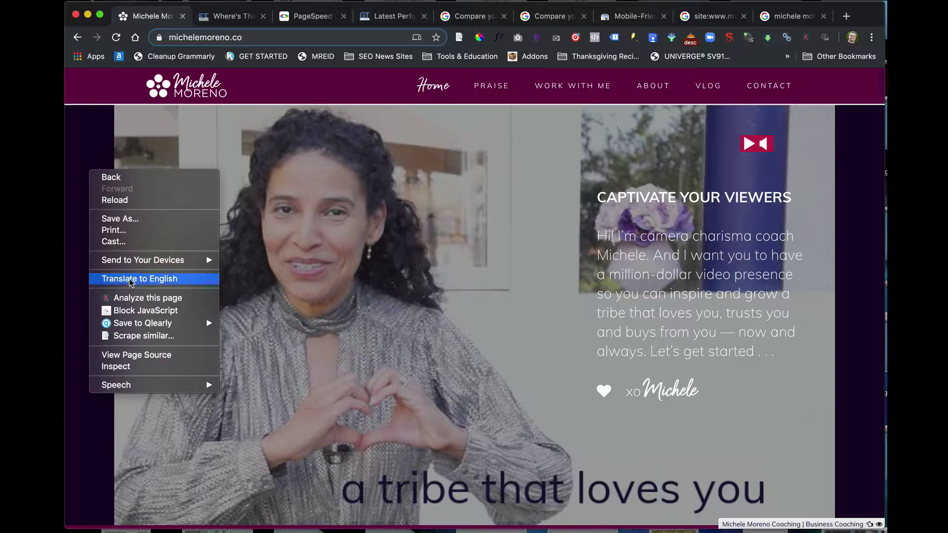
{"action": "left_click", "coordinate": [140, 297]}
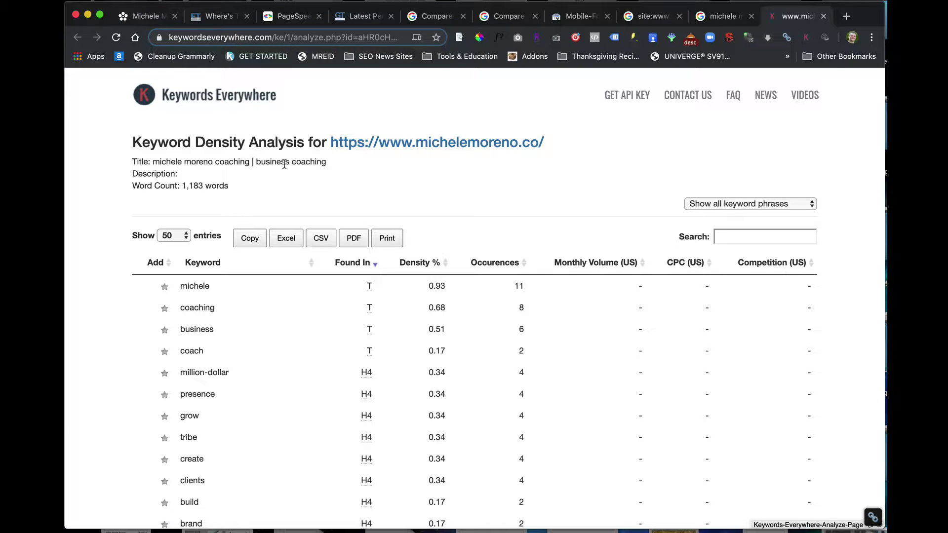
{"action": "scroll", "coordinate": [266, 170], "scroll_direction": "down", "scroll_amount": 1}
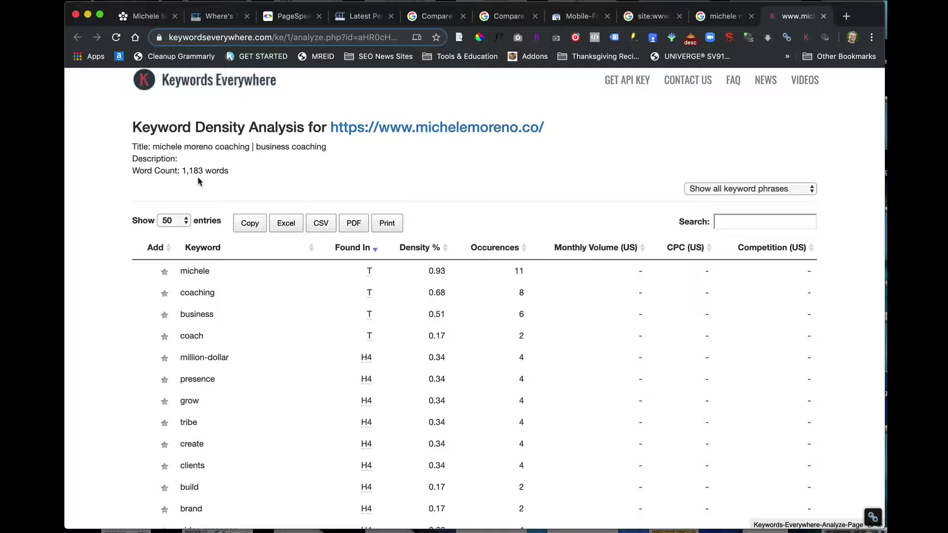
{"action": "scroll", "coordinate": [234, 181], "scroll_direction": "down", "scroll_amount": 4}
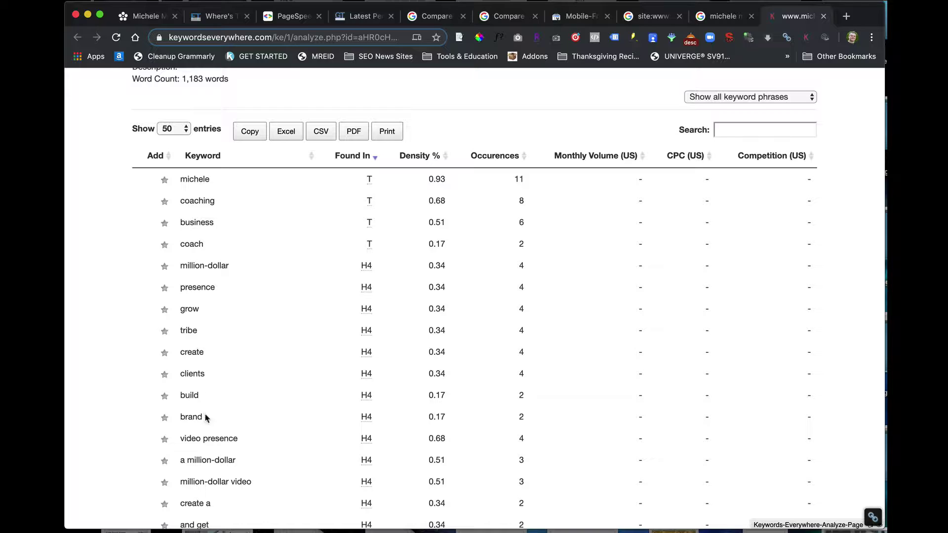
Highlight the keyword "video presence" in the density report and examine where it and the related million-dollar video phrases are found
{"action": "triple_click", "coordinate": [215, 438]}
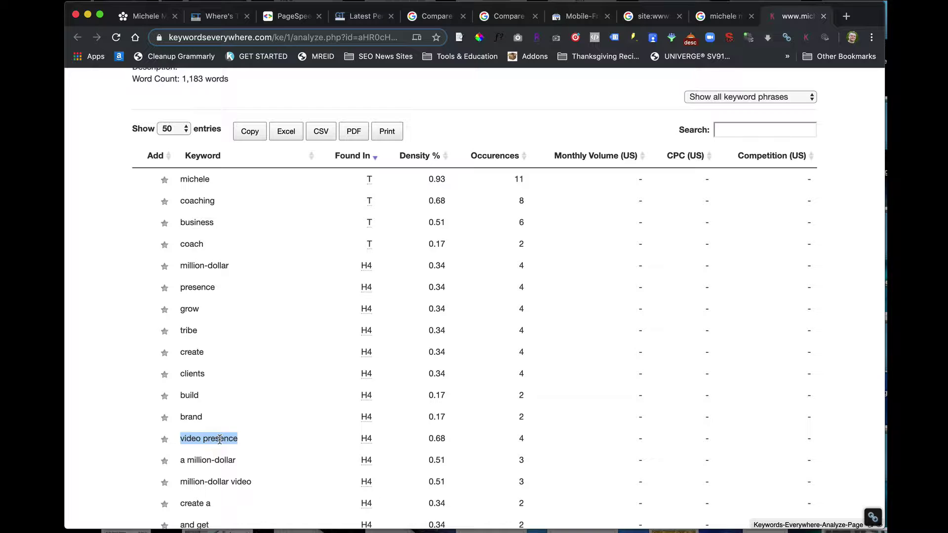
{"action": "mouse_move", "coordinate": [366, 443]}
{"action": "scroll", "coordinate": [229, 438], "scroll_direction": "down", "scroll_amount": 1}
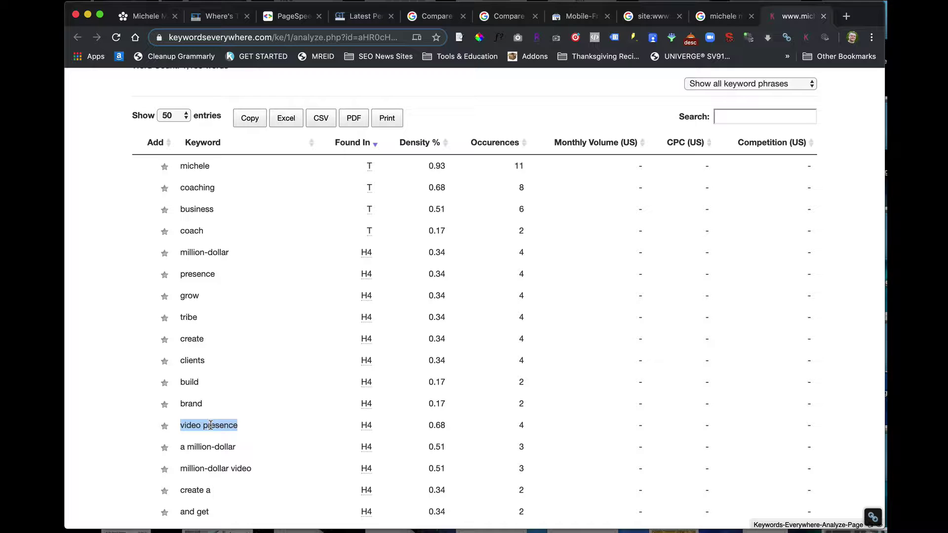
{"action": "scroll", "coordinate": [212, 426], "scroll_direction": "down", "scroll_amount": 5}
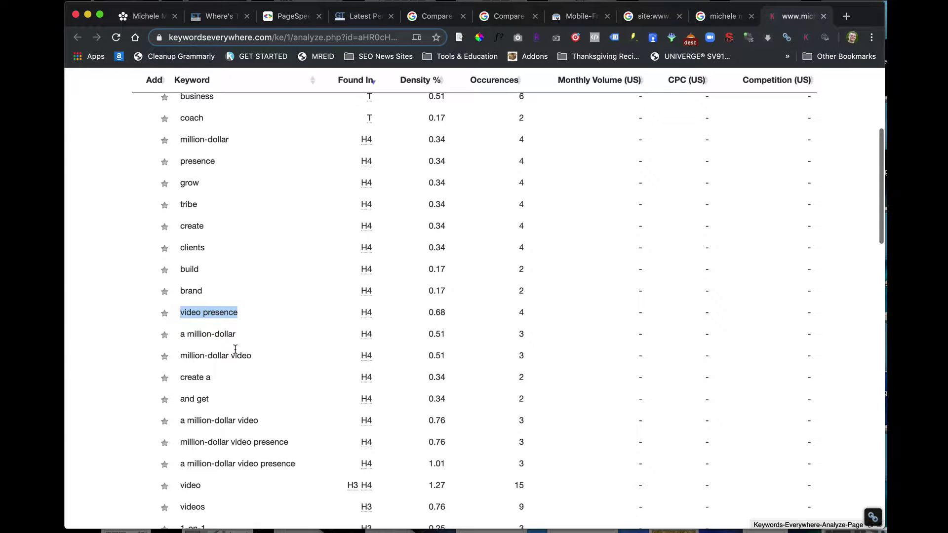
{"action": "scroll", "coordinate": [244, 357], "scroll_direction": "up", "scroll_amount": 1}
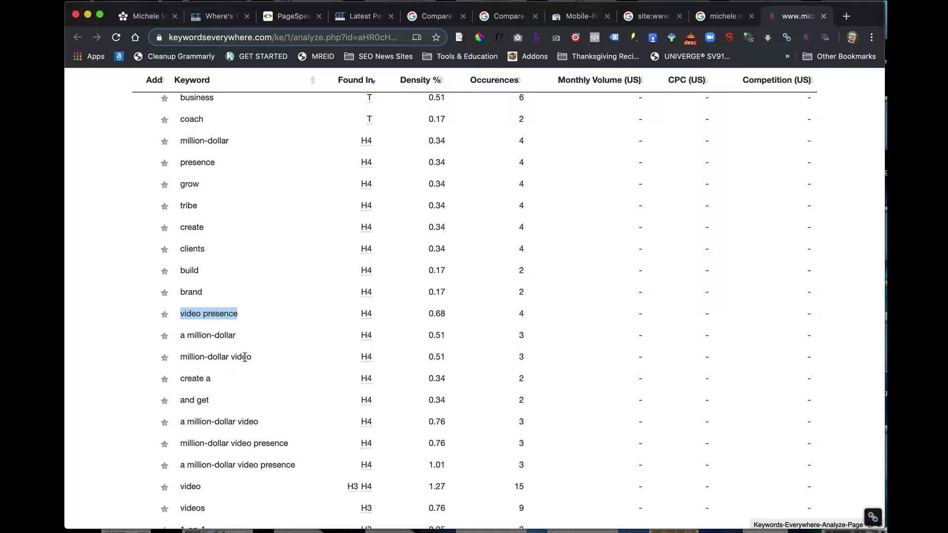
{"action": "scroll", "coordinate": [252, 363], "scroll_direction": "down", "scroll_amount": 3}
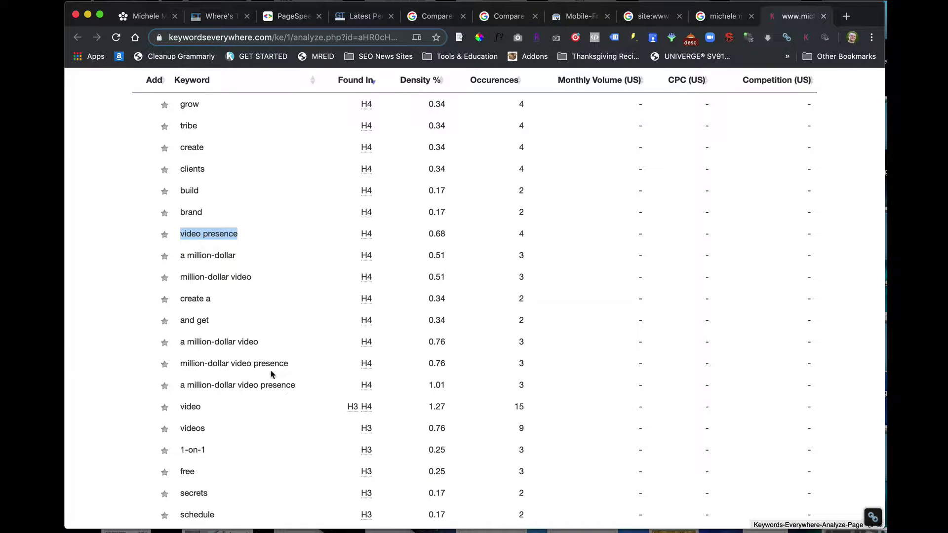
Review the remaining keywords on the report's first page, including those found in H3 and H2 headings, and close the report
{"action": "scroll", "coordinate": [250, 384], "scroll_direction": "down", "scroll_amount": 6}
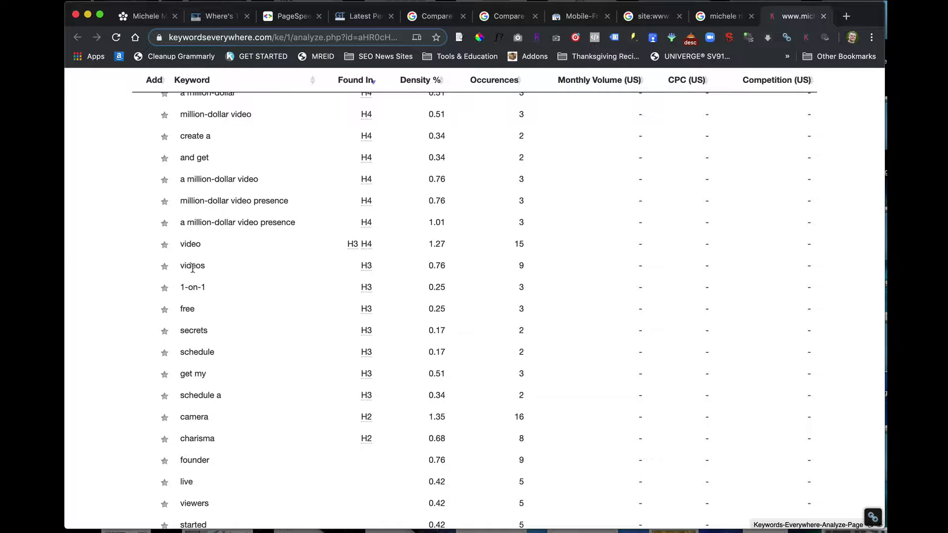
{"action": "scroll", "coordinate": [225, 344], "scroll_direction": "down", "scroll_amount": 5}
{"action": "scroll", "coordinate": [232, 352], "scroll_direction": "down", "scroll_amount": 3}
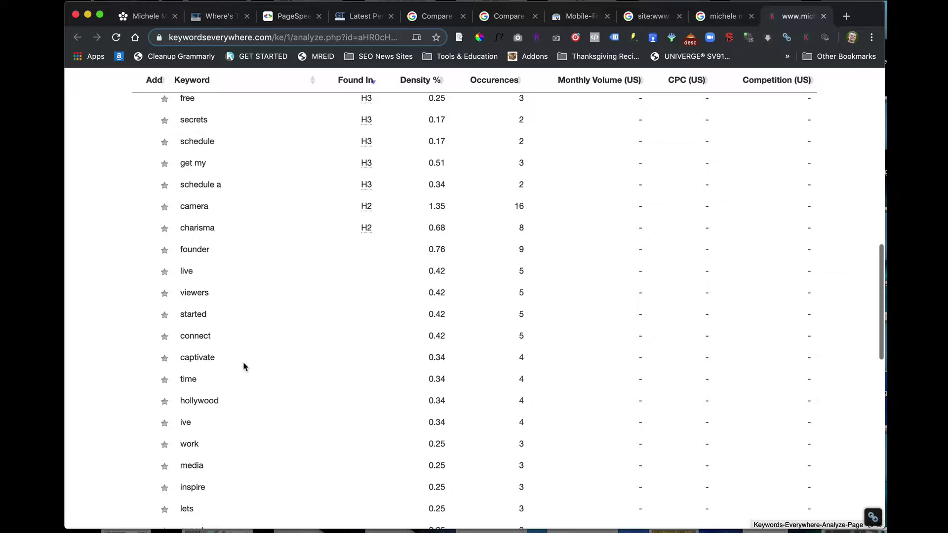
{"action": "scroll", "coordinate": [242, 364], "scroll_direction": "down", "scroll_amount": 4}
{"action": "scroll", "coordinate": [244, 366], "scroll_direction": "down", "scroll_amount": 2}
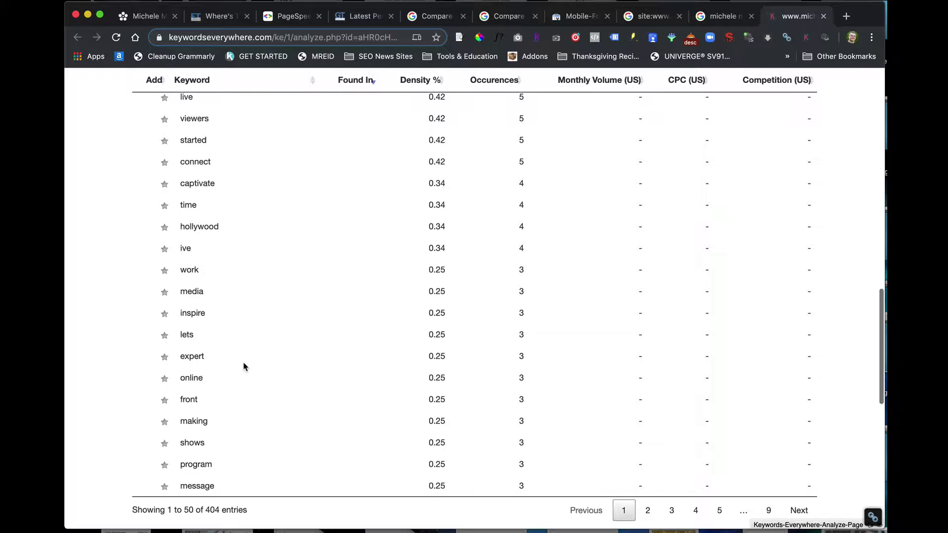
{"action": "scroll", "coordinate": [243, 367], "scroll_direction": "up", "scroll_amount": 15}
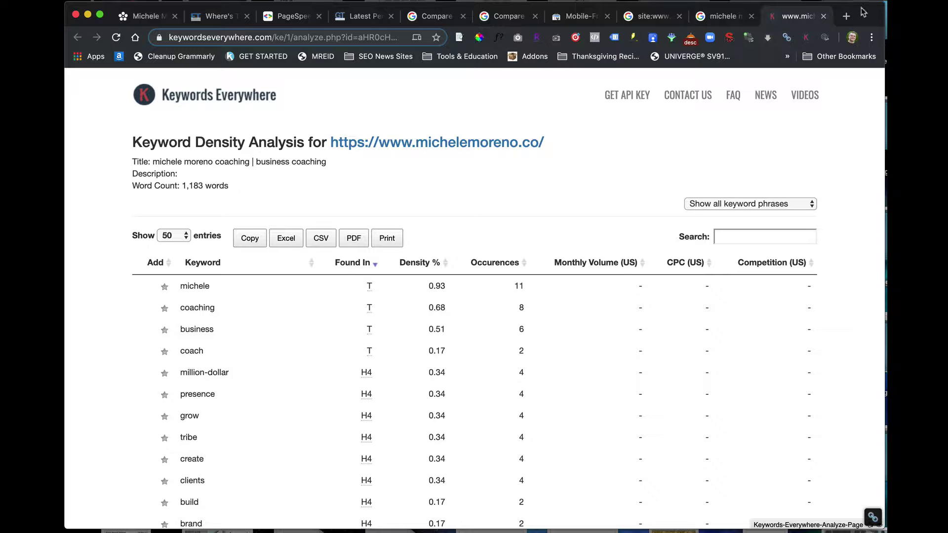
{"action": "left_click", "coordinate": [823, 16]}
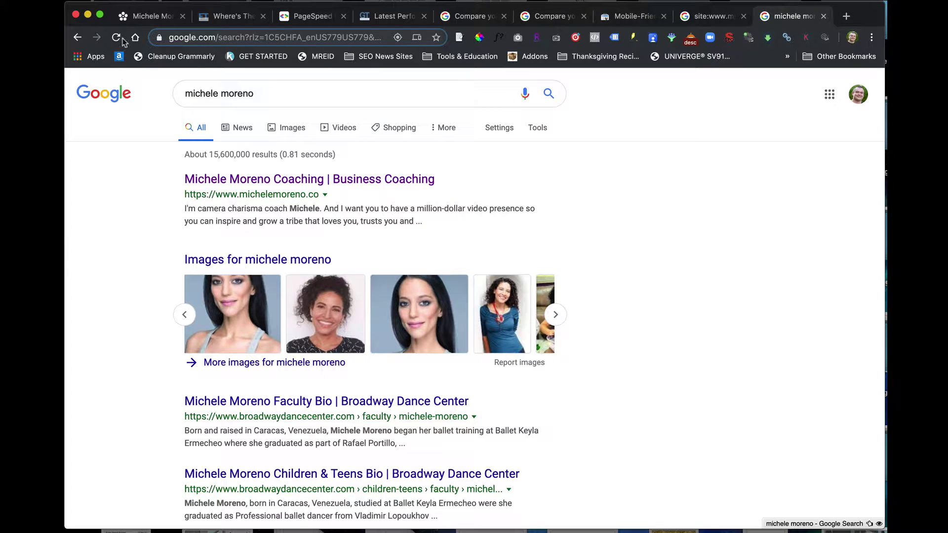
Switch from the coaching homepage to its Fold Tester overlay and check which URL is being tested
{"action": "left_click", "coordinate": [136, 17]}
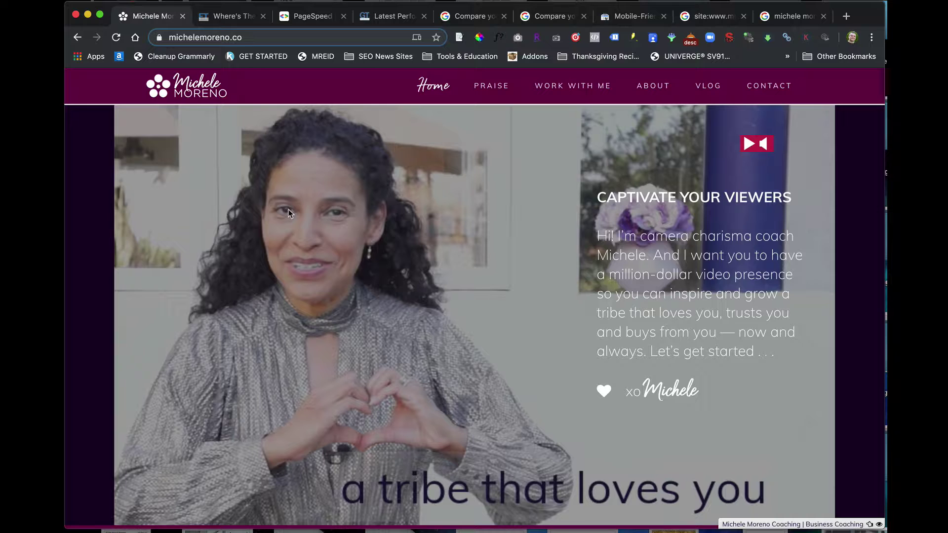
{"action": "left_click", "coordinate": [233, 18]}
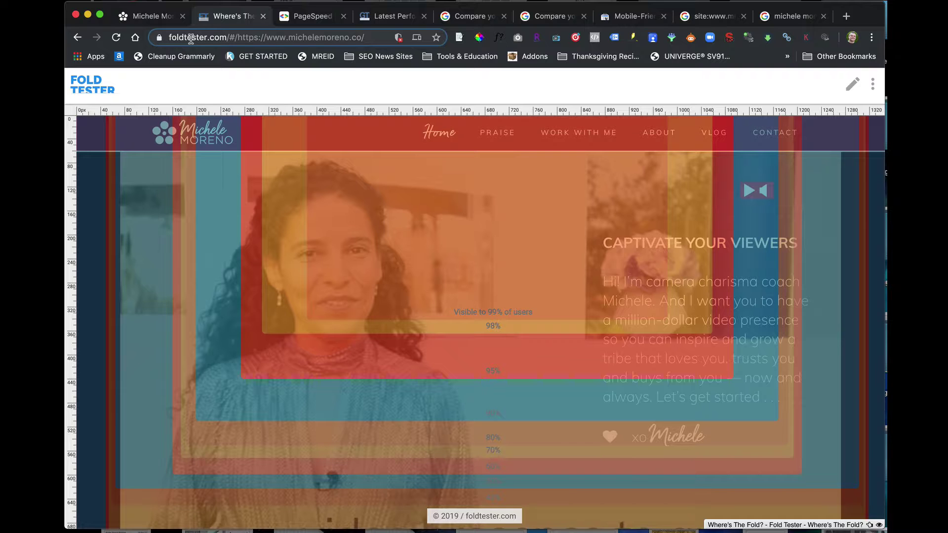
{"action": "left_click", "coordinate": [853, 84]}
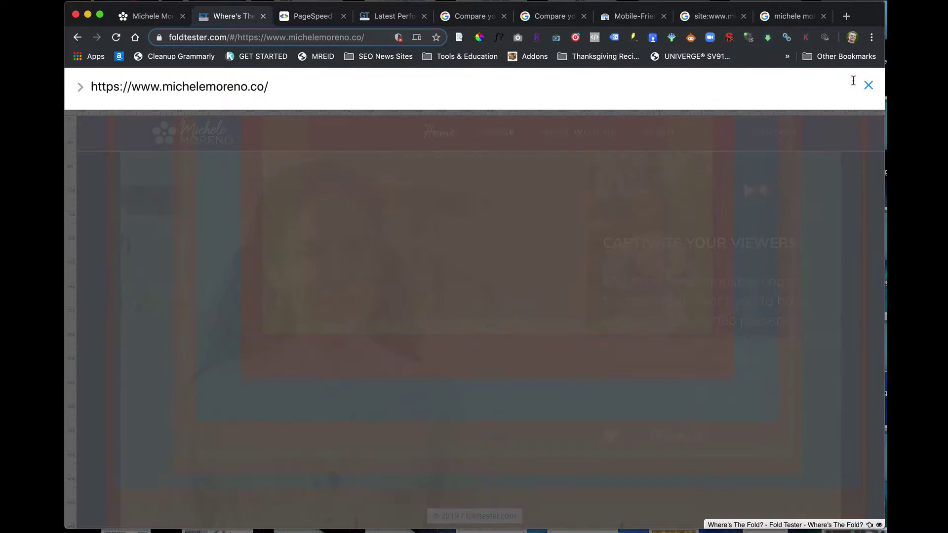
{"action": "left_click", "coordinate": [865, 82]}
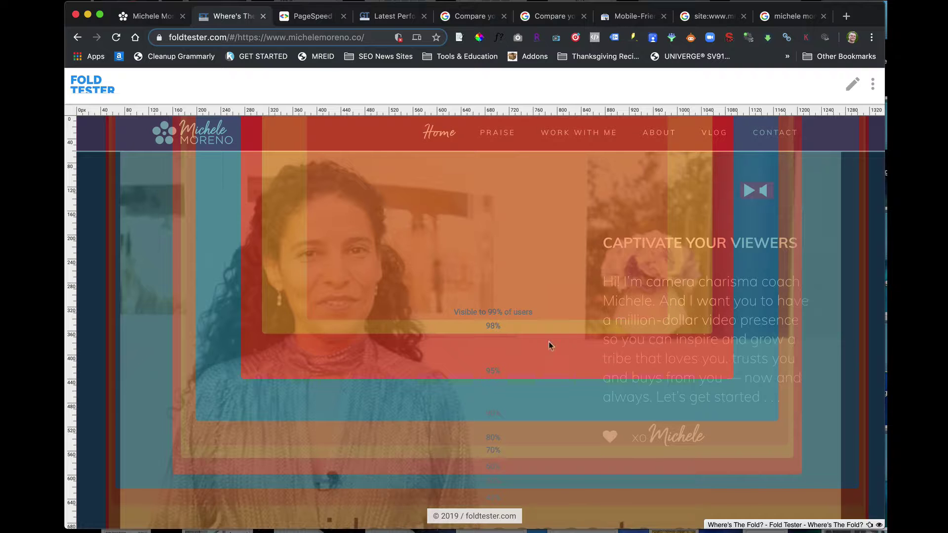
Examine which visibility zones of the Fold Tester overlay cover the hero text and the free-secrets sign-up form
{"action": "scroll", "coordinate": [499, 352], "scroll_direction": "down", "scroll_amount": 5}
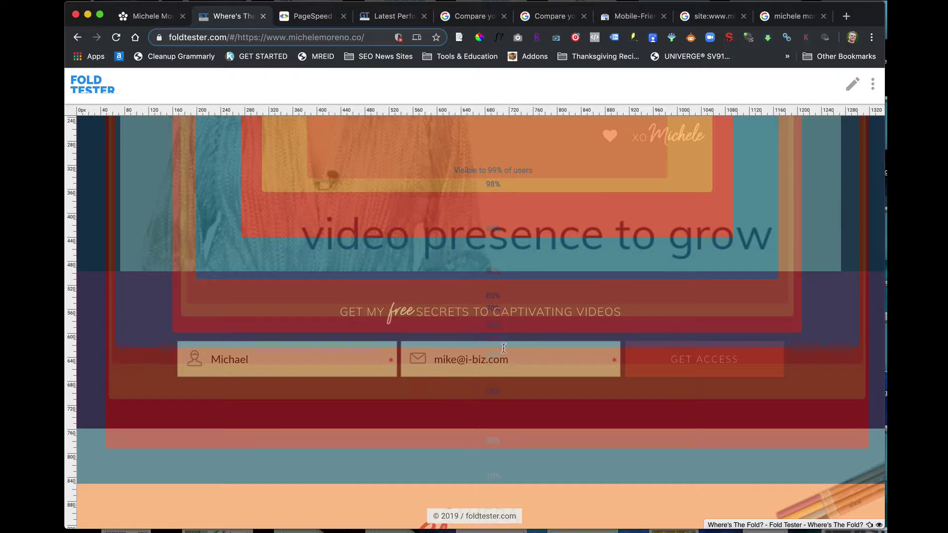
{"action": "scroll", "coordinate": [522, 358], "scroll_direction": "up", "scroll_amount": 6}
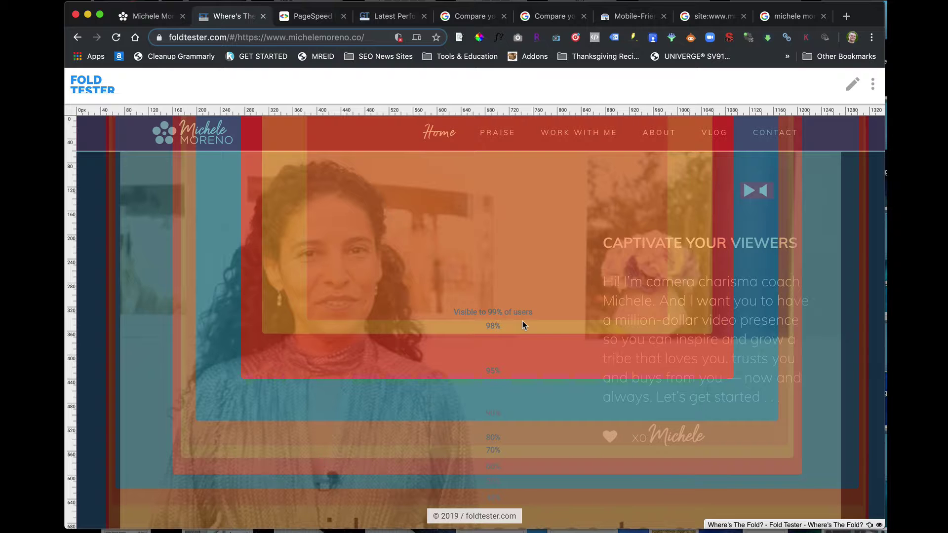
{"action": "scroll", "coordinate": [522, 321], "scroll_direction": "down", "scroll_amount": 4}
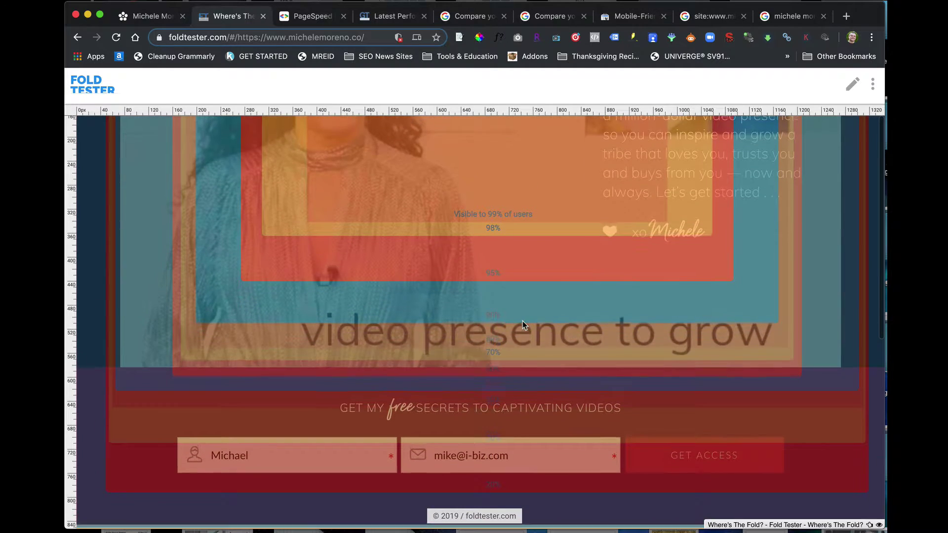
{"action": "scroll", "coordinate": [523, 321], "scroll_direction": "down", "scroll_amount": 3}
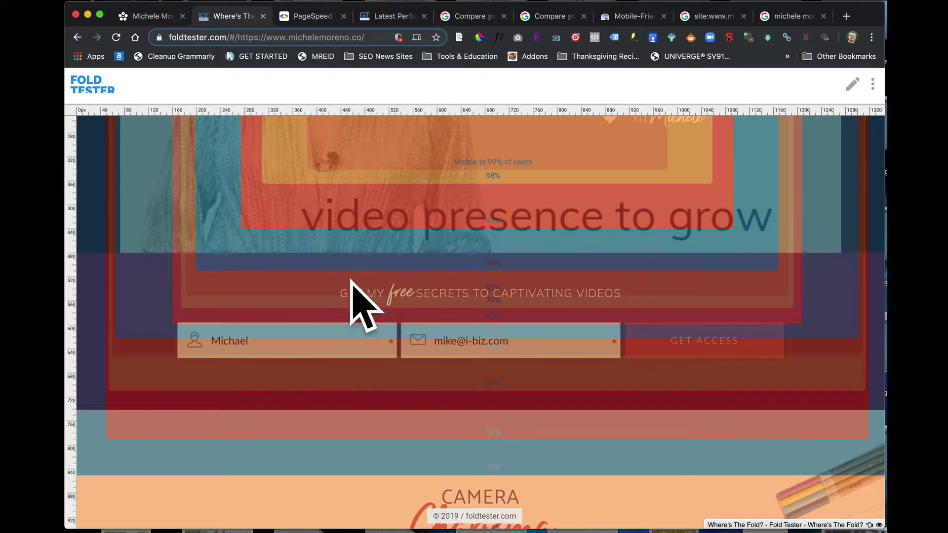
{"action": "scroll", "coordinate": [576, 378], "scroll_direction": "up", "scroll_amount": 7}
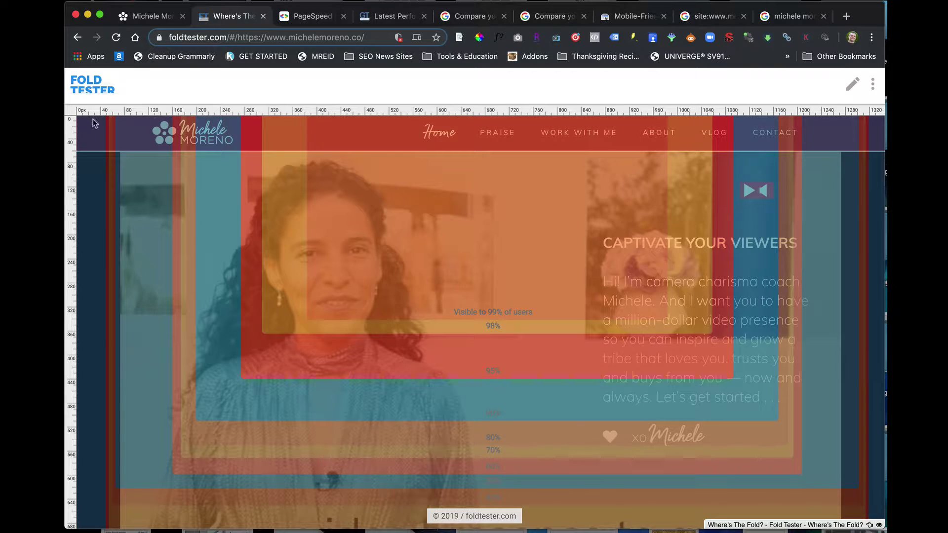
Review the homepage's desktop results in PageSpeed Insights, from the score and lab data through the opportunities and diagnostics
{"action": "left_click", "coordinate": [302, 17]}
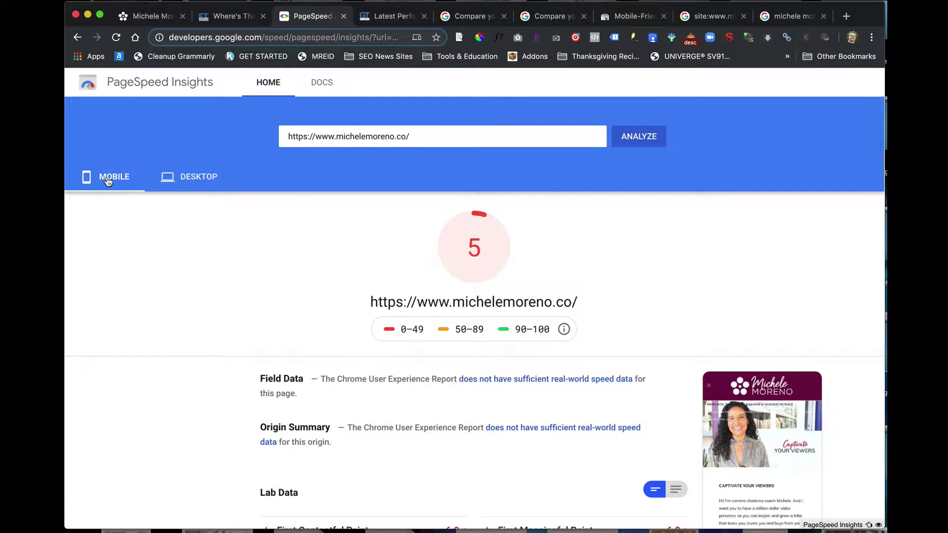
{"action": "left_click", "coordinate": [192, 179]}
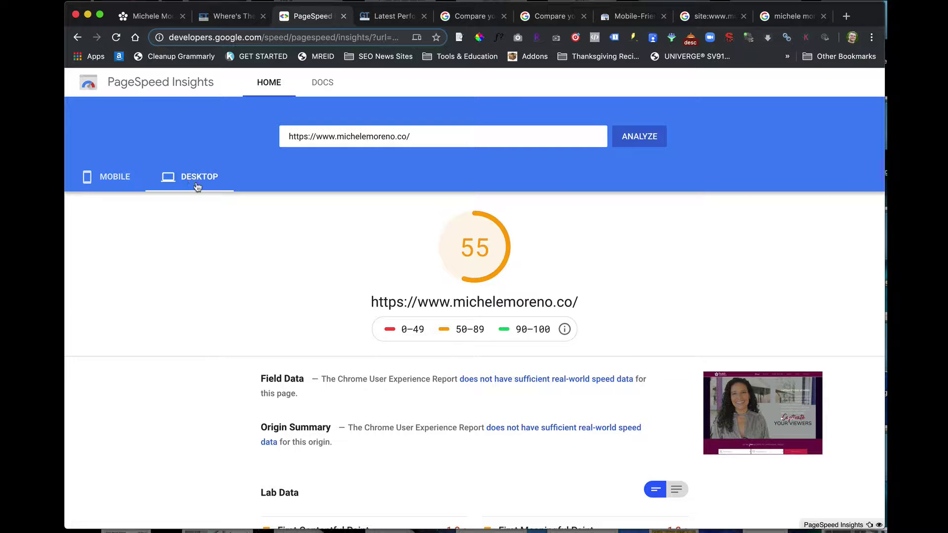
{"action": "scroll", "coordinate": [208, 213], "scroll_direction": "down", "scroll_amount": 7}
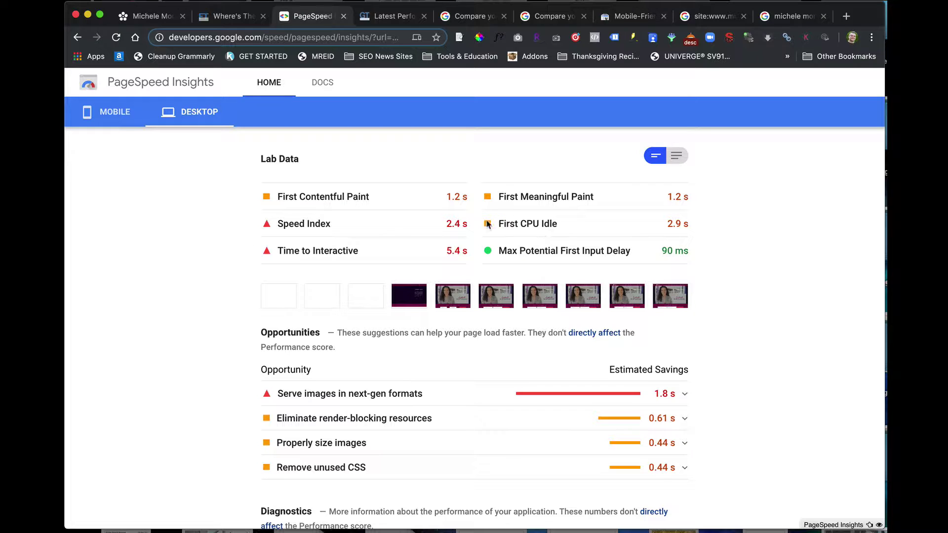
{"action": "scroll", "coordinate": [516, 283], "scroll_direction": "down", "scroll_amount": 1}
{"action": "scroll", "coordinate": [517, 285], "scroll_direction": "down", "scroll_amount": 5}
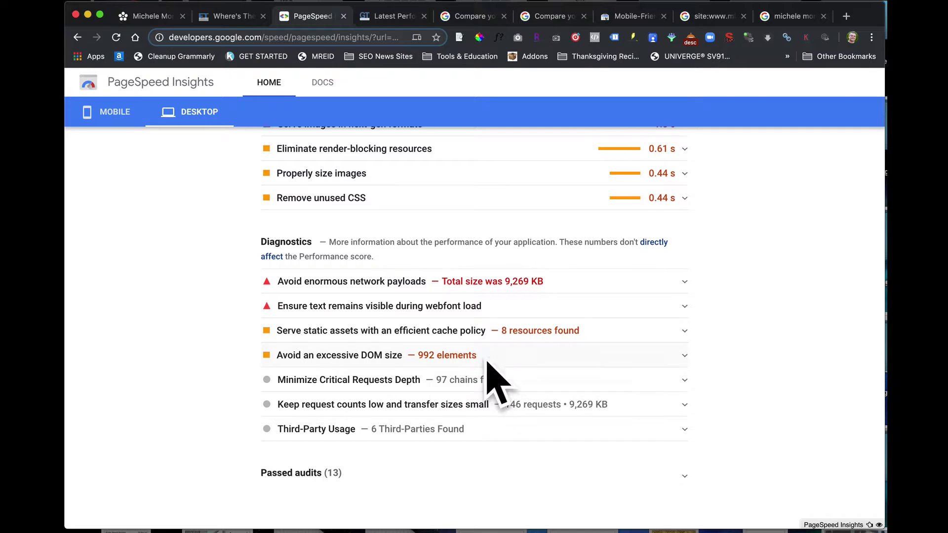
{"action": "scroll", "coordinate": [561, 334], "scroll_direction": "down", "scroll_amount": 4}
{"action": "scroll", "coordinate": [562, 333], "scroll_direction": "up", "scroll_amount": 4}
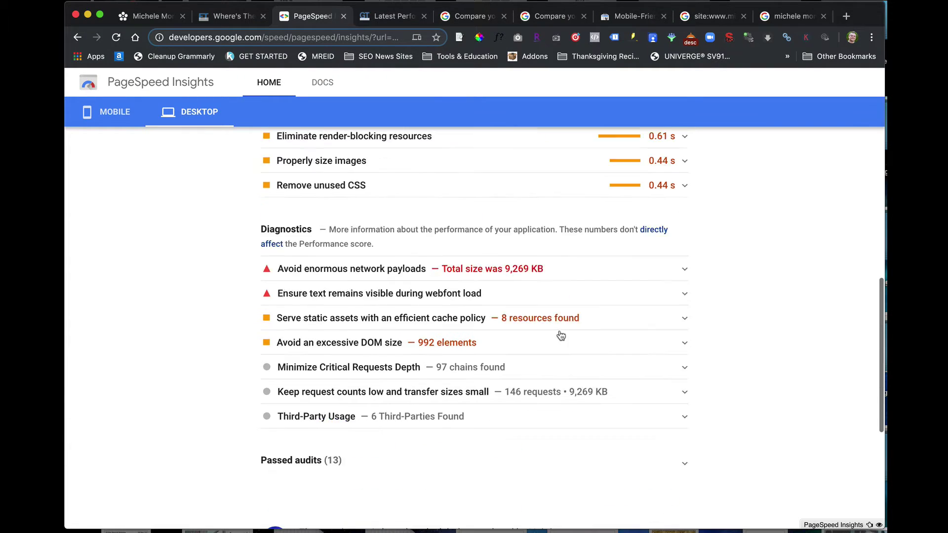
{"action": "scroll", "coordinate": [495, 366], "scroll_direction": "up", "scroll_amount": 15}
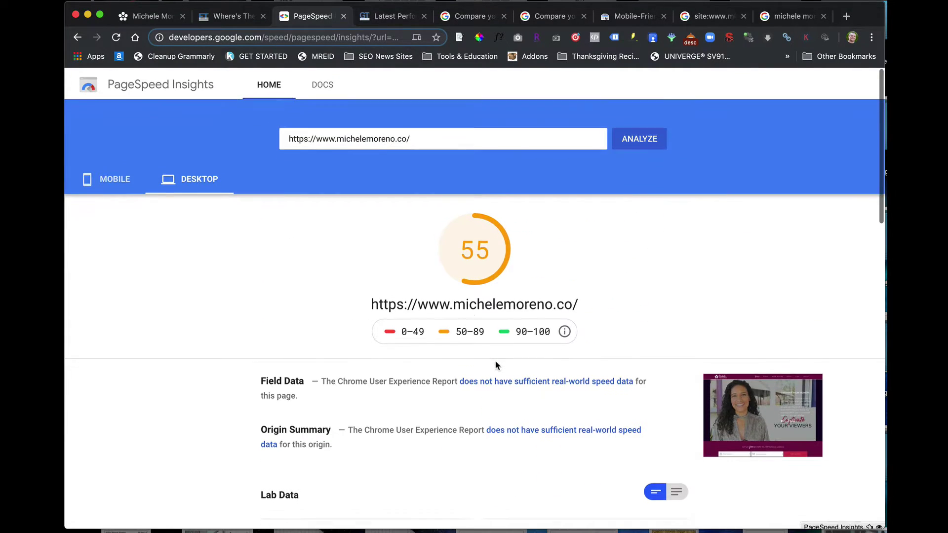
Review the homepage's mobile results in PageSpeed Insights, including the score, lab data and rendered phone preview
{"action": "left_click", "coordinate": [113, 179]}
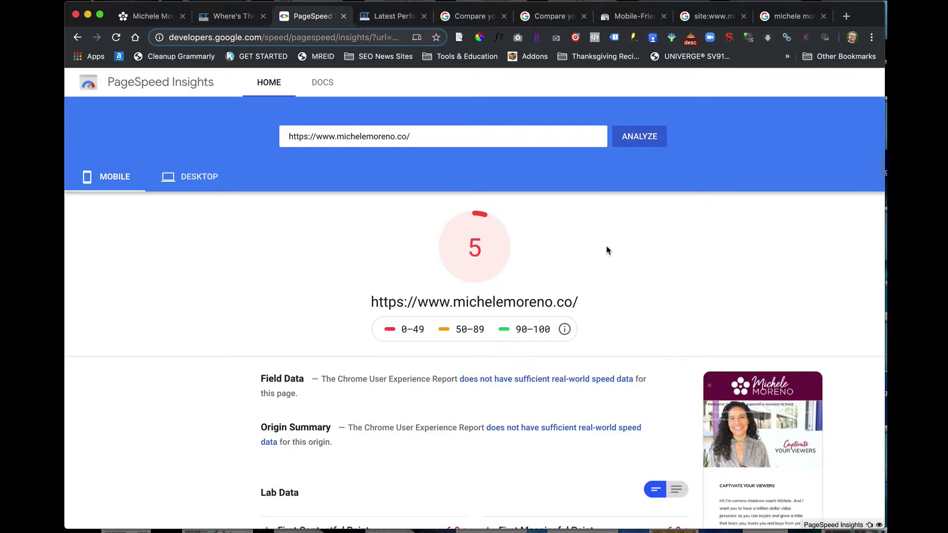
{"action": "scroll", "coordinate": [607, 251], "scroll_direction": "down", "scroll_amount": 3}
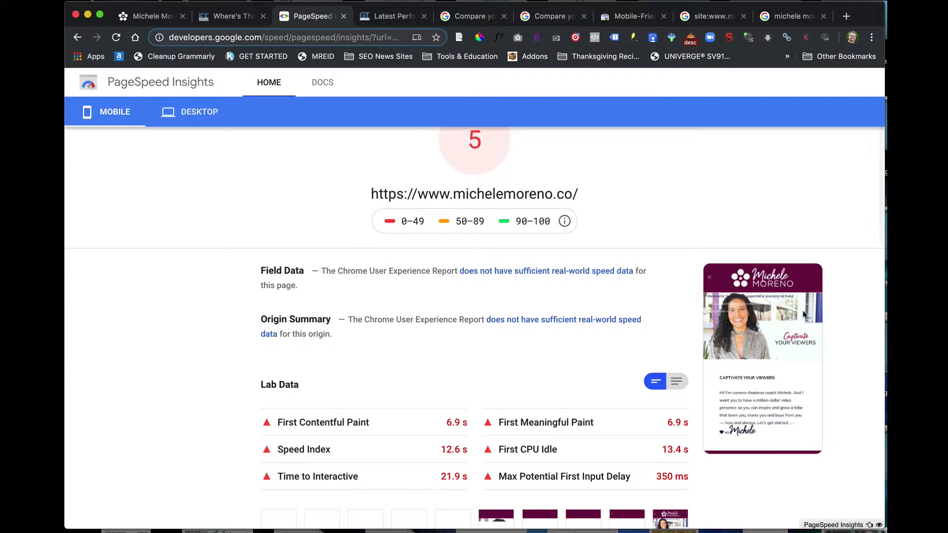
{"action": "scroll", "coordinate": [792, 307], "scroll_direction": "down", "scroll_amount": 1}
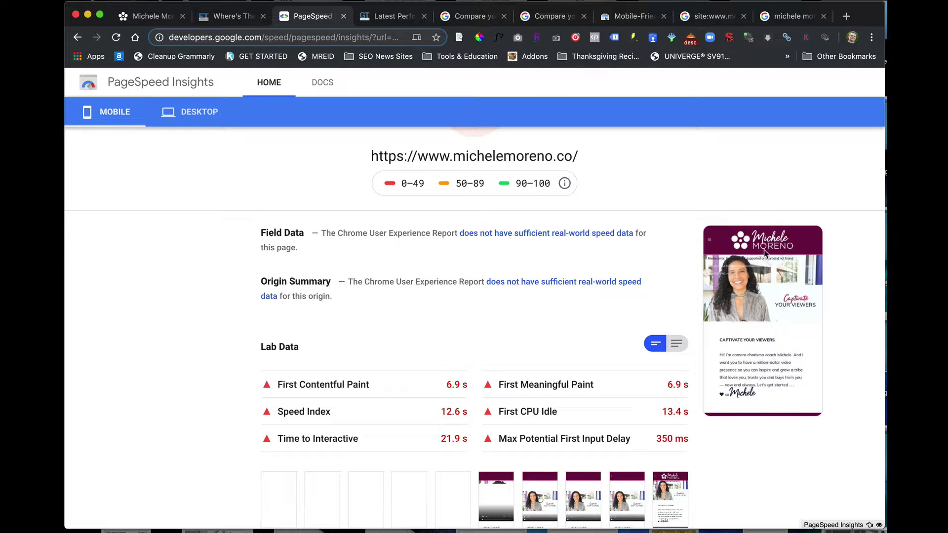
{"action": "scroll", "coordinate": [730, 261], "scroll_direction": "up", "scroll_amount": 1}
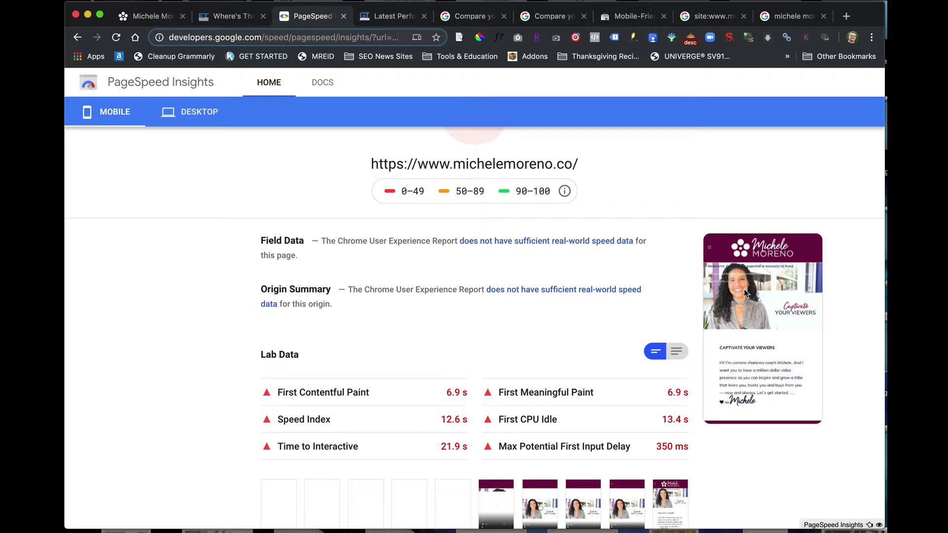
{"action": "scroll", "coordinate": [730, 293], "scroll_direction": "up", "scroll_amount": 1}
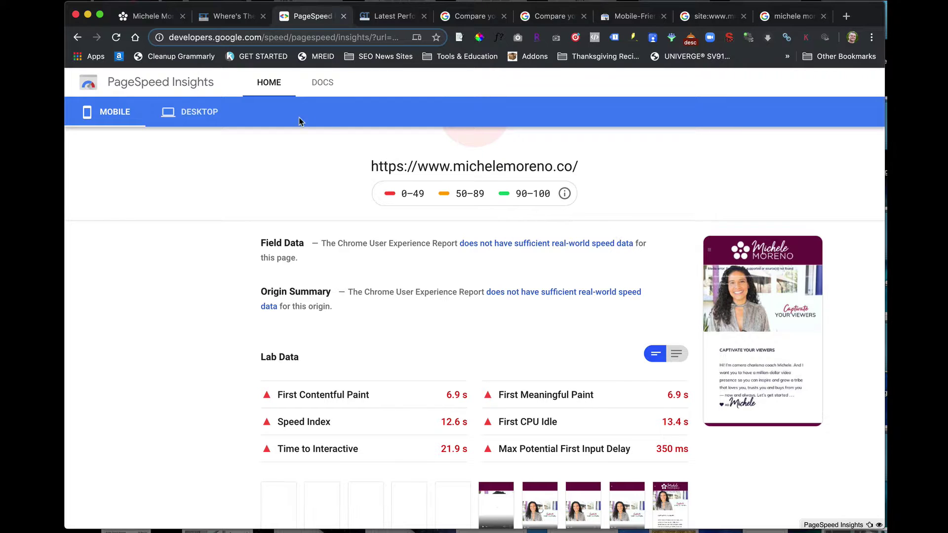
Switch to the GTmetrix report and compare page size, requests, fully loaded time, YSlow and PageSpeed scores against their averages
{"action": "left_click", "coordinate": [393, 21]}
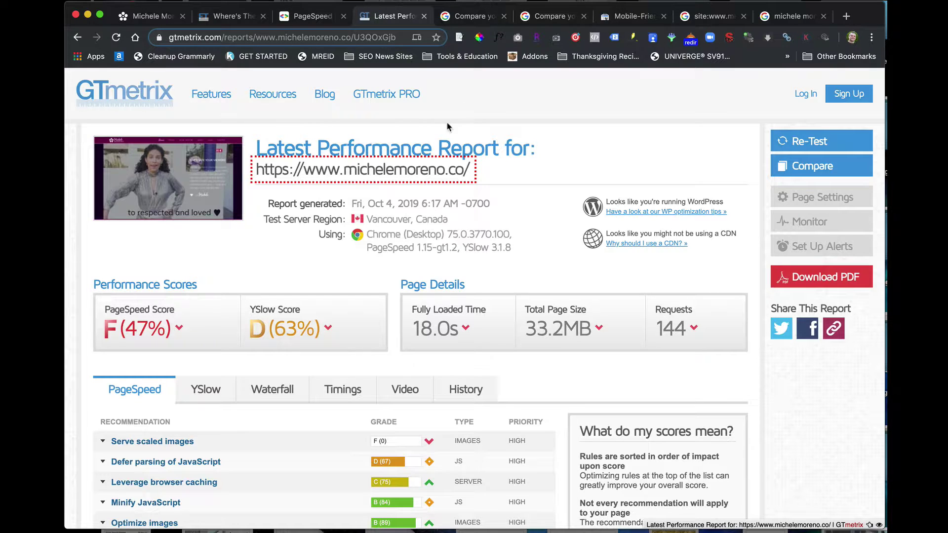
{"action": "scroll", "coordinate": [549, 193], "scroll_direction": "down", "scroll_amount": 1}
{"action": "scroll", "coordinate": [550, 192], "scroll_direction": "down", "scroll_amount": 4}
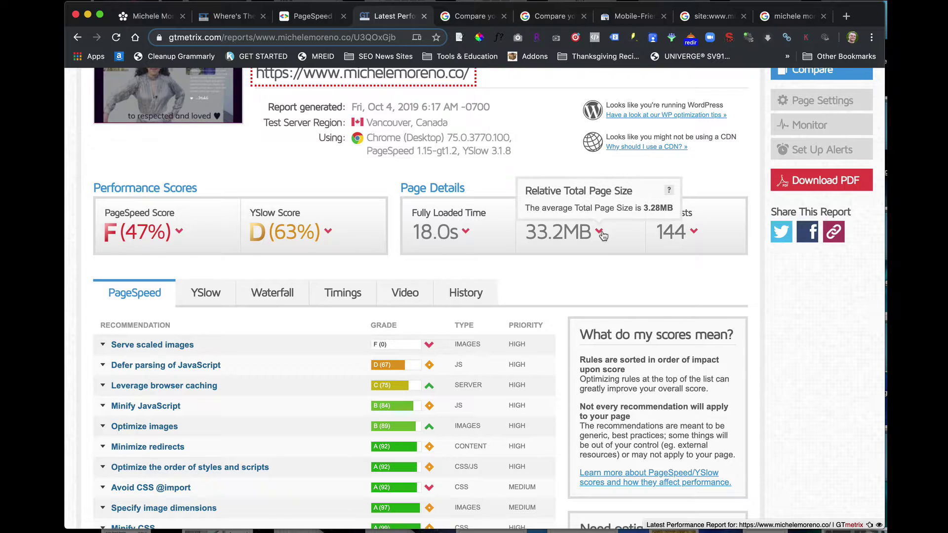
{"action": "mouse_move", "coordinate": [597, 234]}
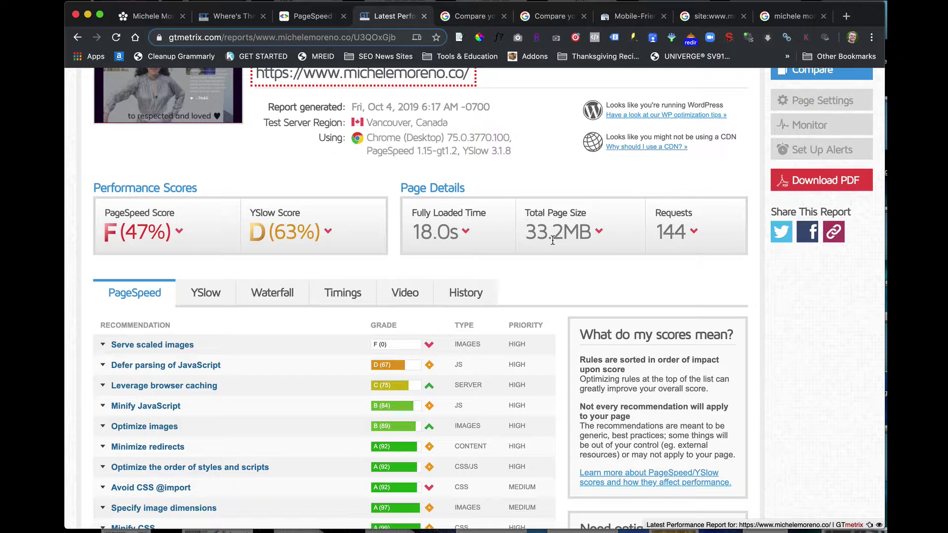
{"action": "mouse_move", "coordinate": [693, 232]}
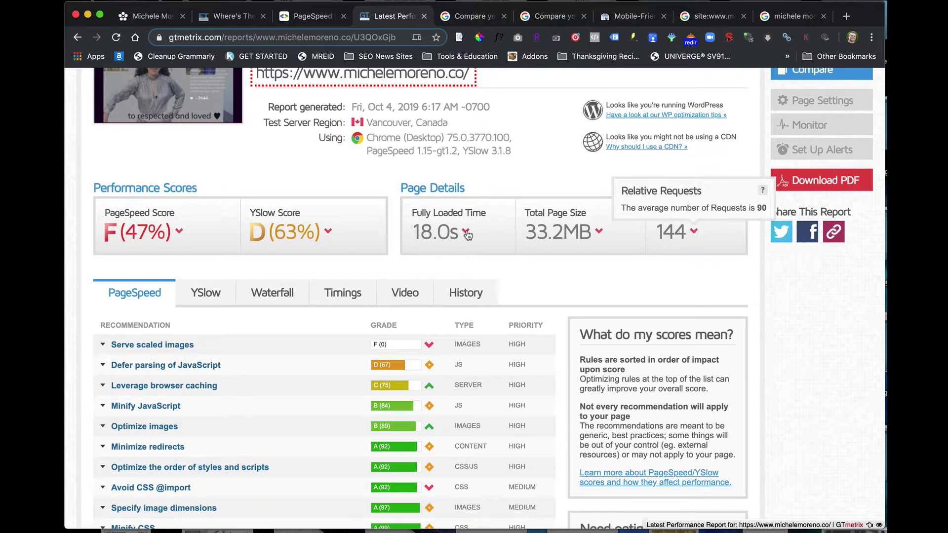
{"action": "mouse_move", "coordinate": [467, 235]}
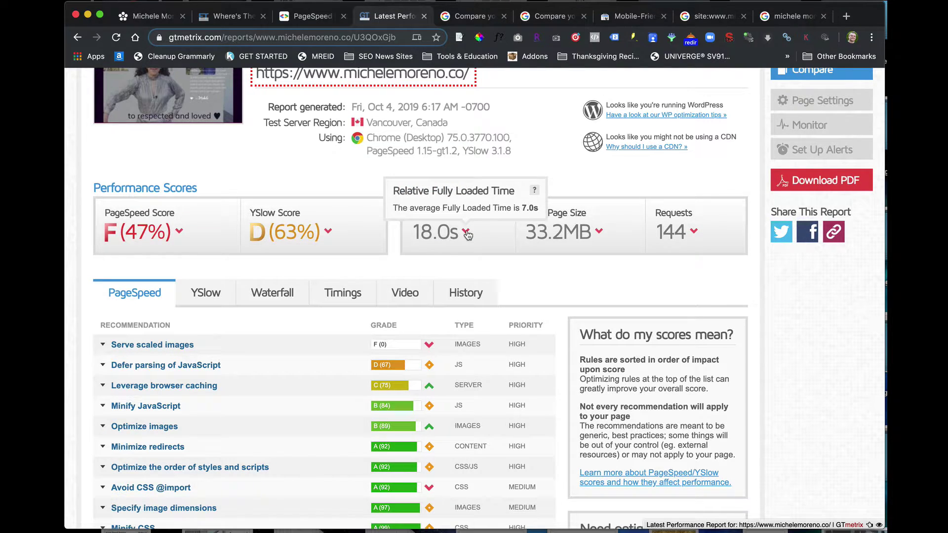
{"action": "mouse_move", "coordinate": [328, 235]}
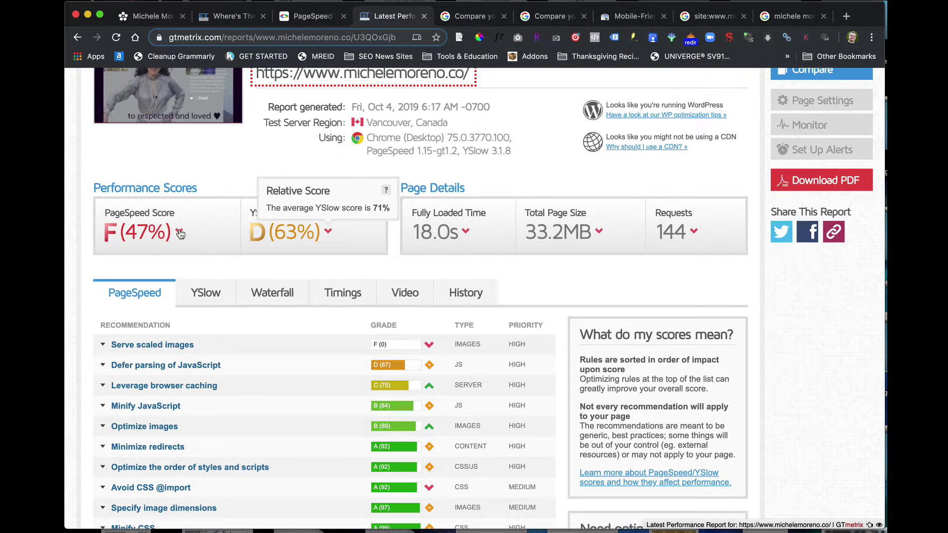
{"action": "mouse_move", "coordinate": [180, 235]}
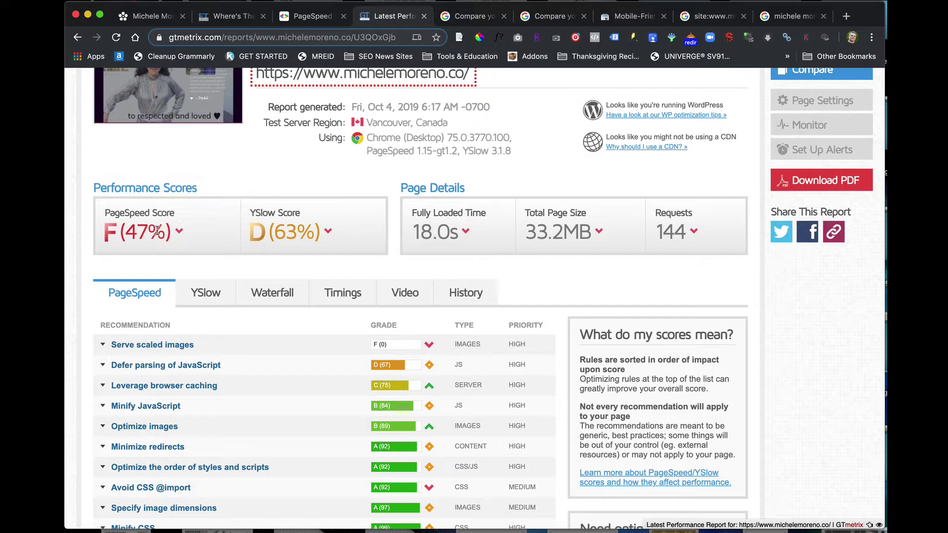
Inspect the details of GTmetrix's Serve scaled images recommendation, collapse them, and return to the report summary
{"action": "scroll", "coordinate": [326, 361], "scroll_direction": "down", "scroll_amount": 1}
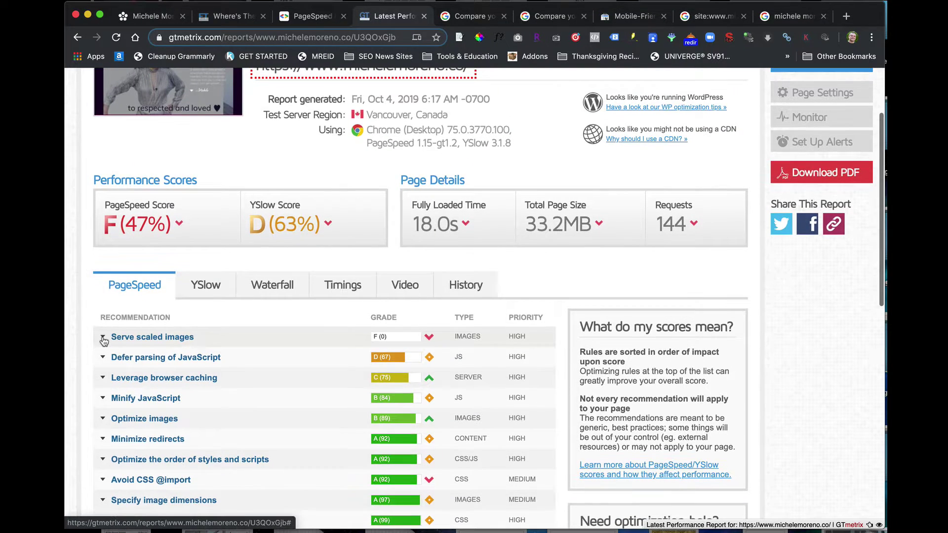
{"action": "left_click", "coordinate": [103, 340]}
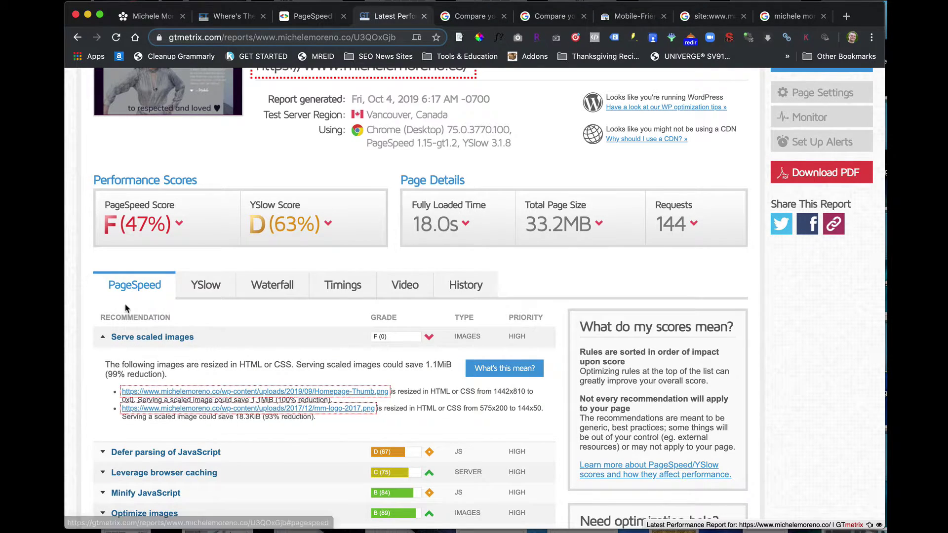
{"action": "left_click", "coordinate": [105, 338]}
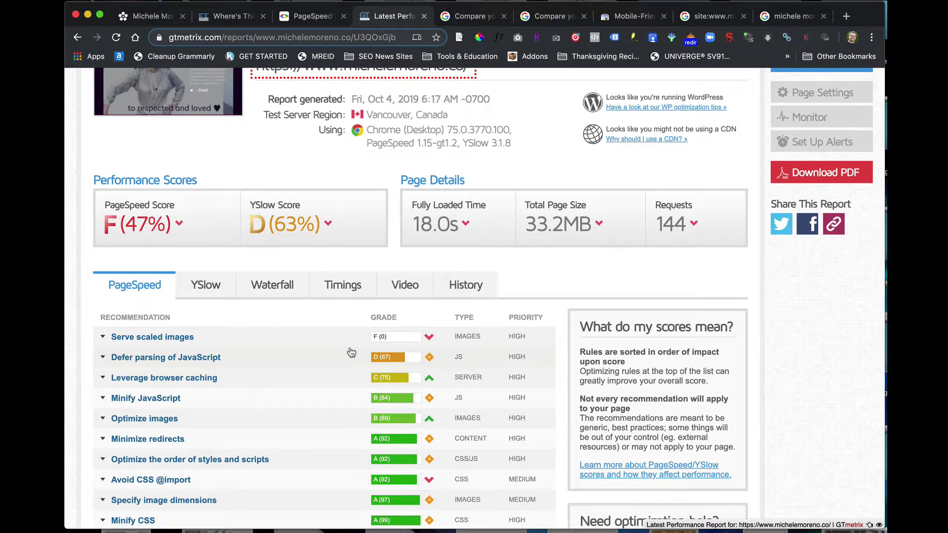
{"action": "scroll", "coordinate": [349, 351], "scroll_direction": "up", "scroll_amount": 1}
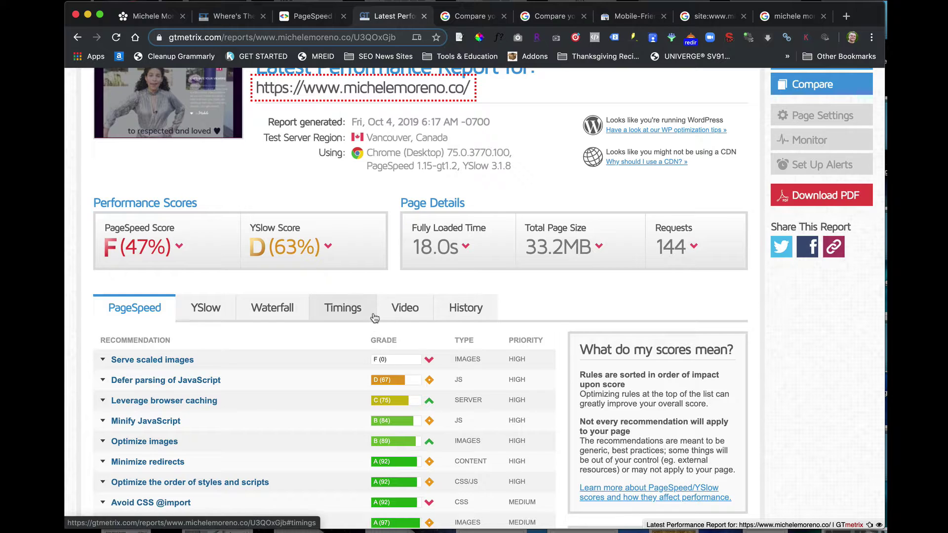
{"action": "scroll", "coordinate": [375, 311], "scroll_direction": "up", "scroll_amount": 4}
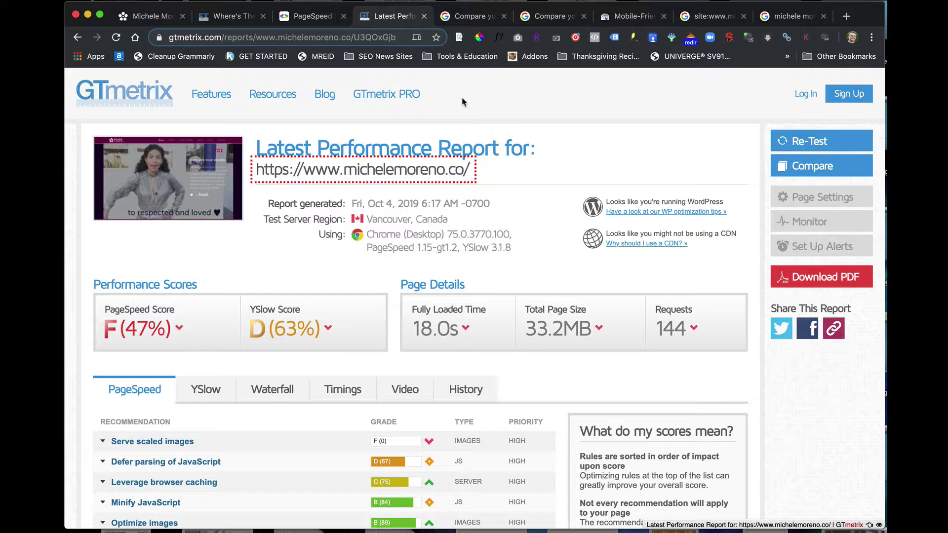
In Google's Test My Site results, compare the mobile page speed on 3G and 4G connections, ending on 4G
{"action": "left_click", "coordinate": [477, 16]}
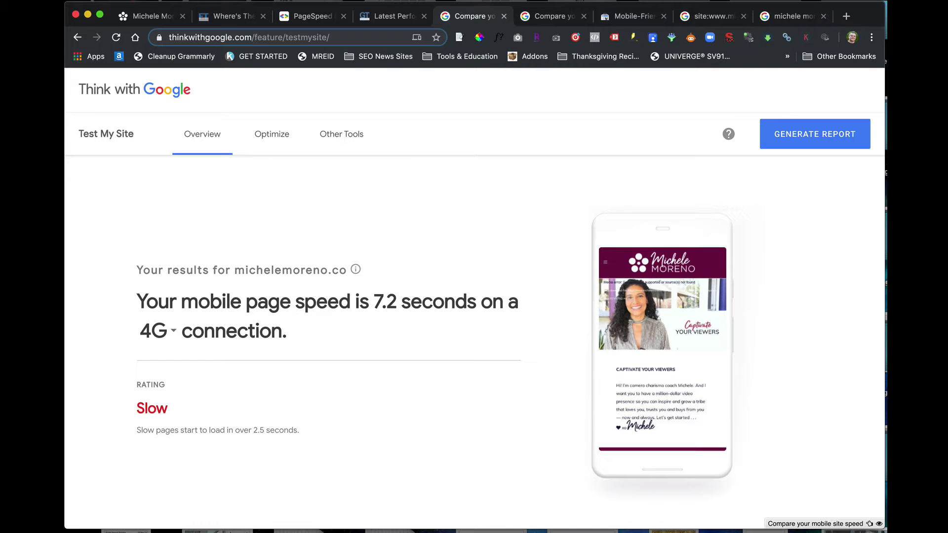
{"action": "left_click", "coordinate": [173, 336]}
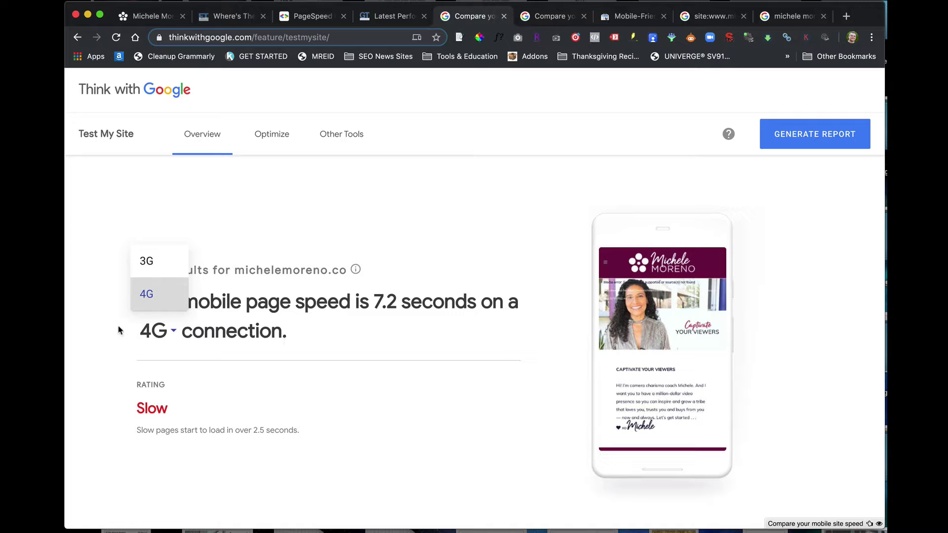
{"action": "left_click", "coordinate": [164, 259]}
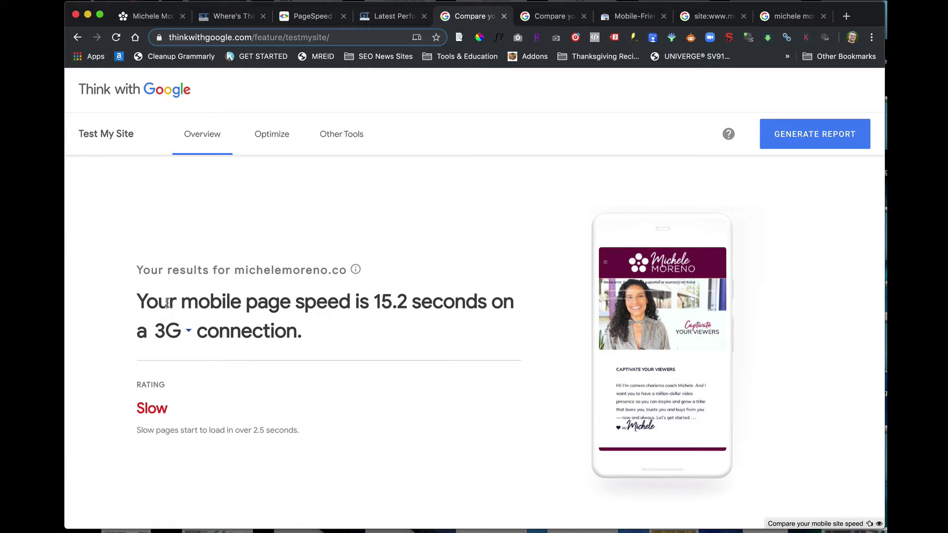
{"action": "left_click", "coordinate": [172, 336]}
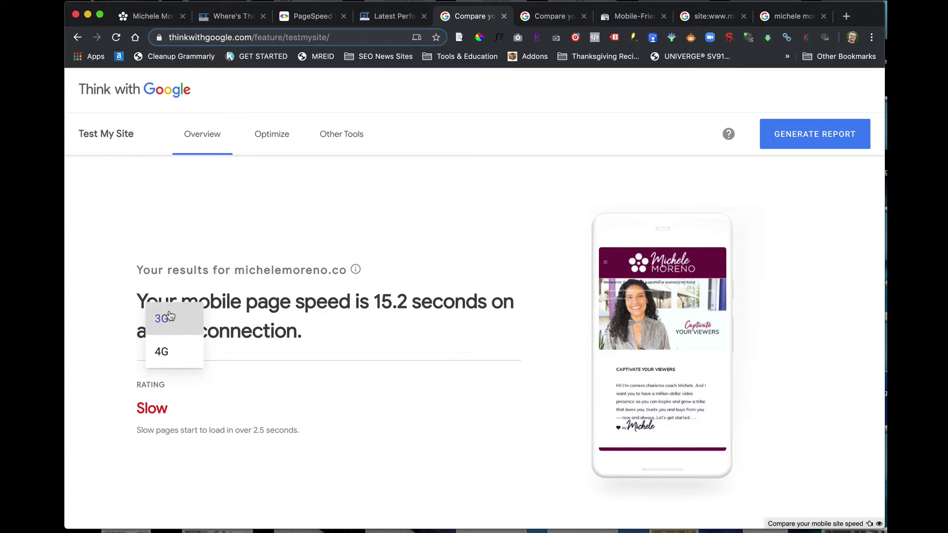
{"action": "left_click", "coordinate": [162, 352]}
Review Test My Site's speed rating and the recommended page speed fixes, and return to the overview
{"action": "scroll", "coordinate": [295, 423], "scroll_direction": "down", "scroll_amount": 2}
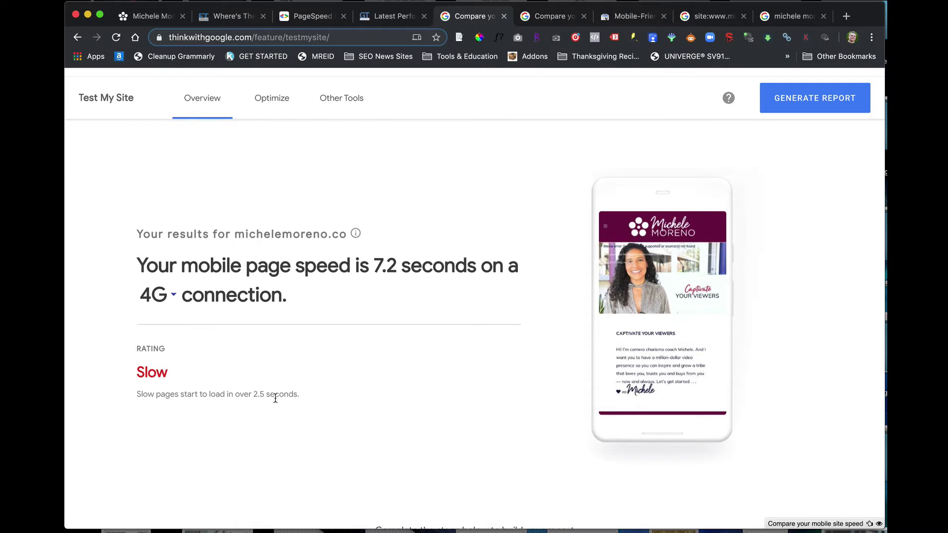
{"action": "scroll", "coordinate": [275, 398], "scroll_direction": "down", "scroll_amount": 1}
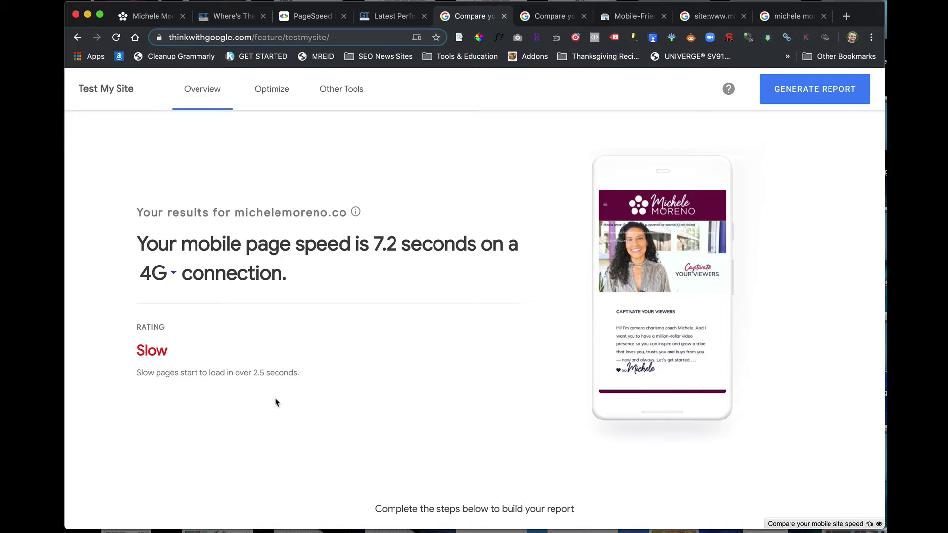
{"action": "scroll", "coordinate": [275, 402], "scroll_direction": "down", "scroll_amount": 10}
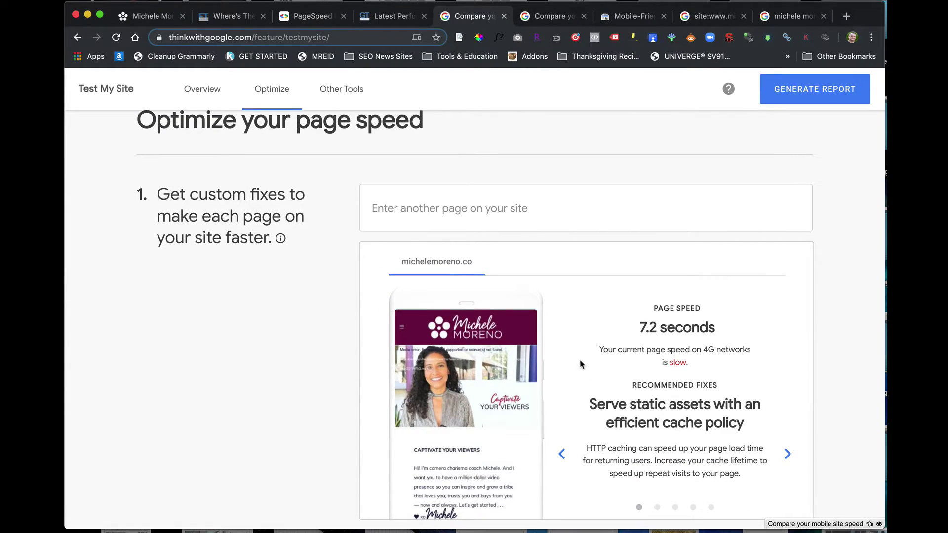
{"action": "scroll", "coordinate": [579, 365], "scroll_direction": "up", "scroll_amount": 10}
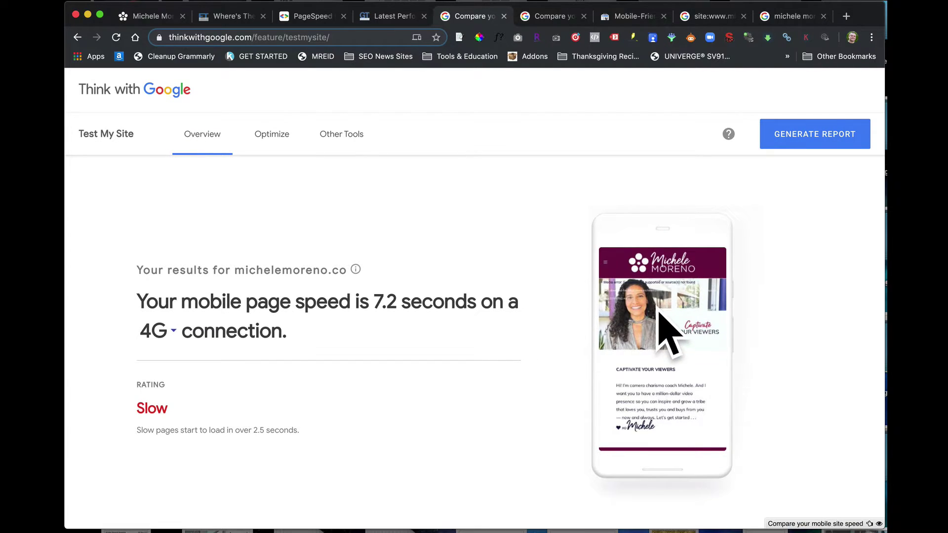
Switch past the duplicate Test My Site page to the Mobile-Friendly Test and review its verdict and rendered page screenshot
{"action": "left_click", "coordinate": [559, 17]}
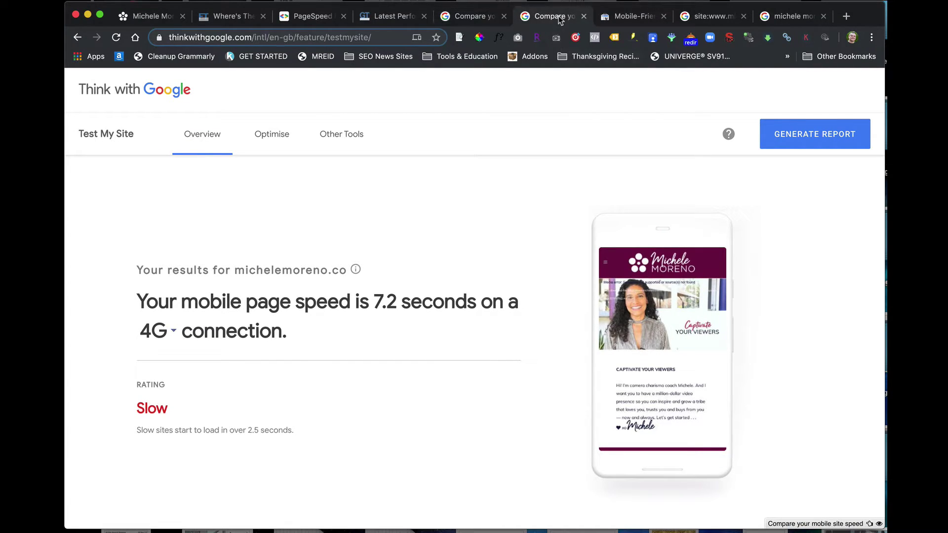
{"action": "key", "text": "ctrl+Tab"}
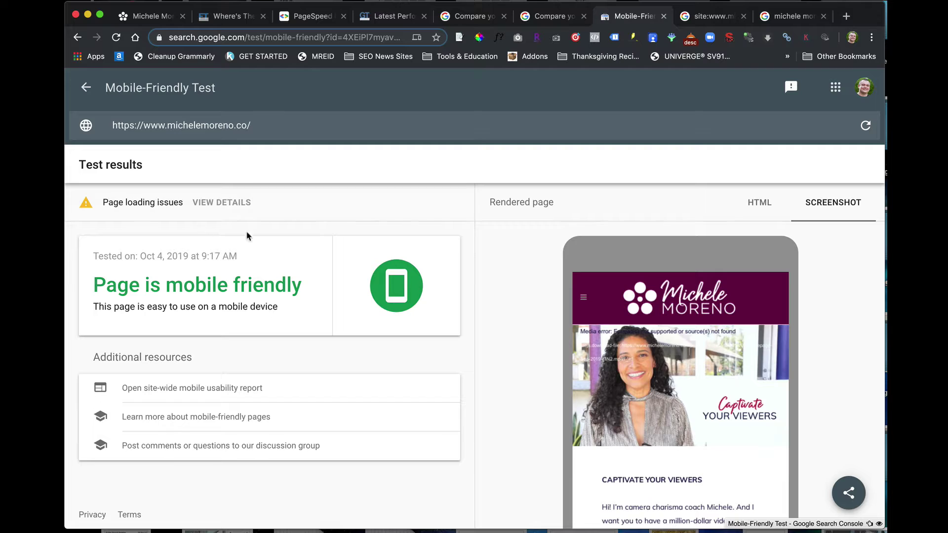
{"action": "scroll", "coordinate": [627, 252], "scroll_direction": "down", "scroll_amount": 5}
{"action": "scroll", "coordinate": [602, 286], "scroll_direction": "up", "scroll_amount": 2}
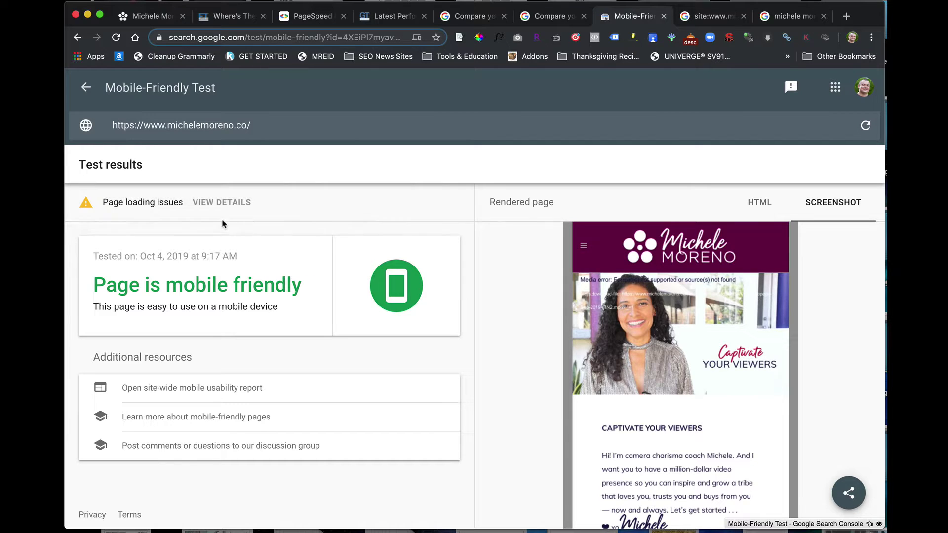
Switch to the site-restricted Google search and review the coaching site's indexed pages, titles and descriptions
{"action": "left_click", "coordinate": [709, 17]}
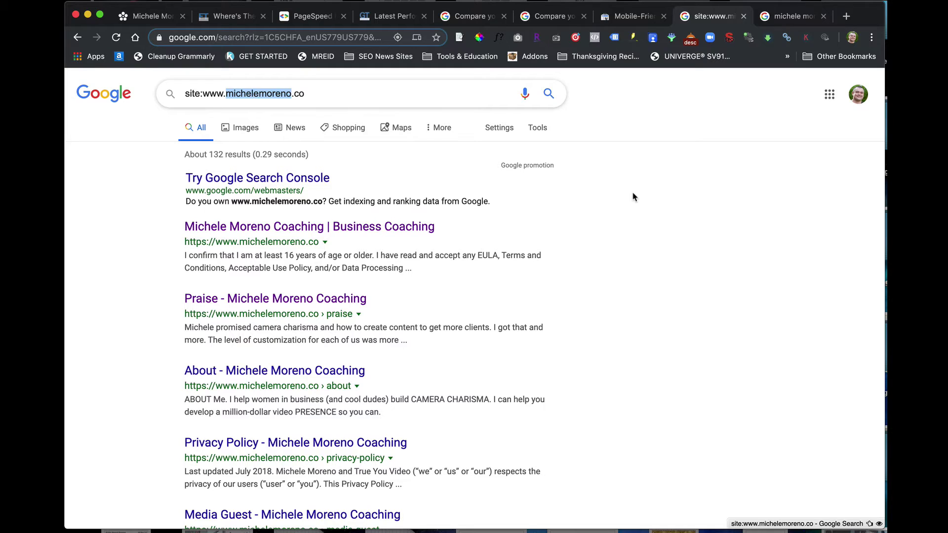
{"action": "scroll", "coordinate": [633, 196], "scroll_direction": "down", "scroll_amount": 5}
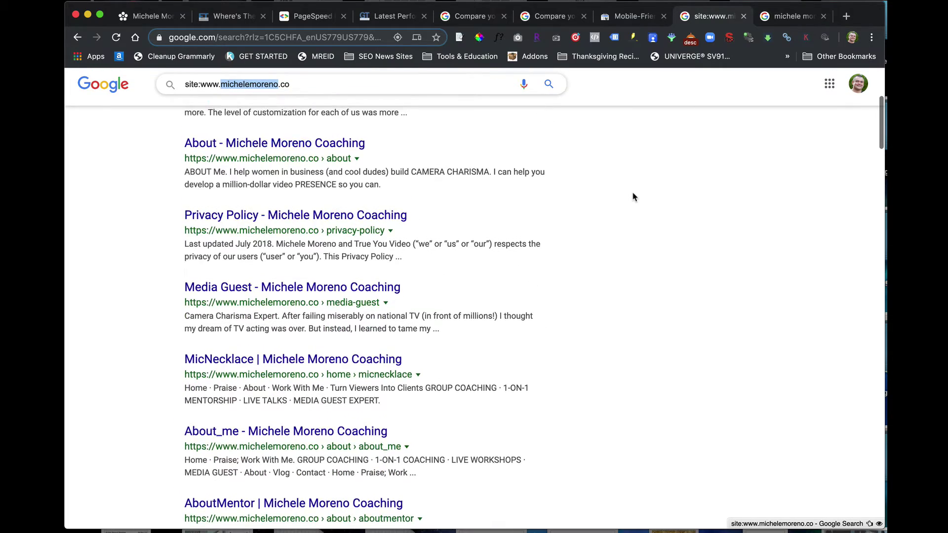
{"action": "scroll", "coordinate": [634, 196], "scroll_direction": "up", "scroll_amount": 5}
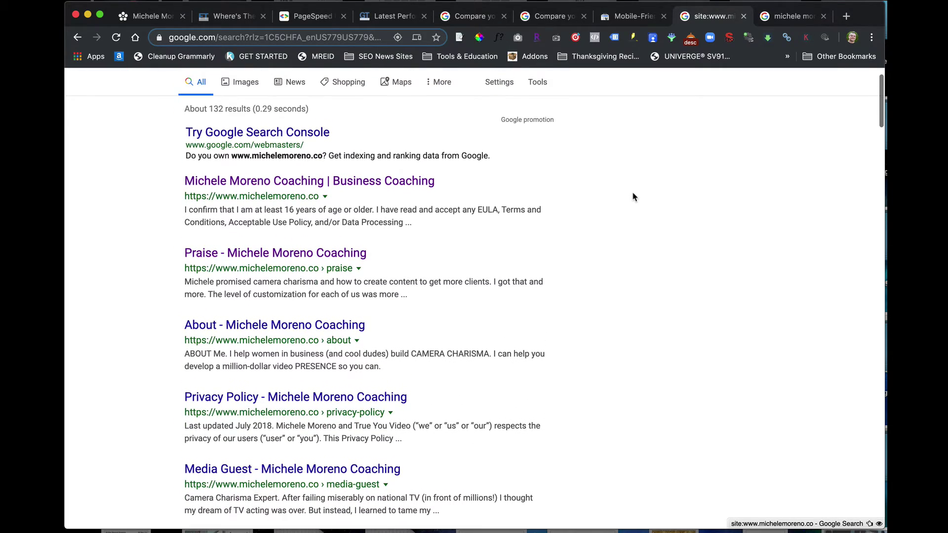
{"action": "scroll", "coordinate": [634, 196], "scroll_direction": "up", "scroll_amount": 1}
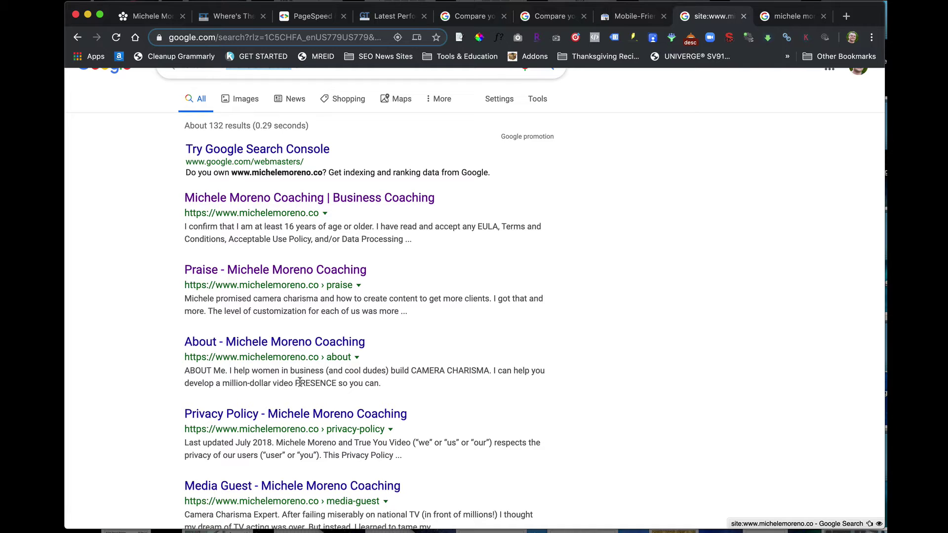
{"action": "scroll", "coordinate": [299, 382], "scroll_direction": "up", "scroll_amount": 2}
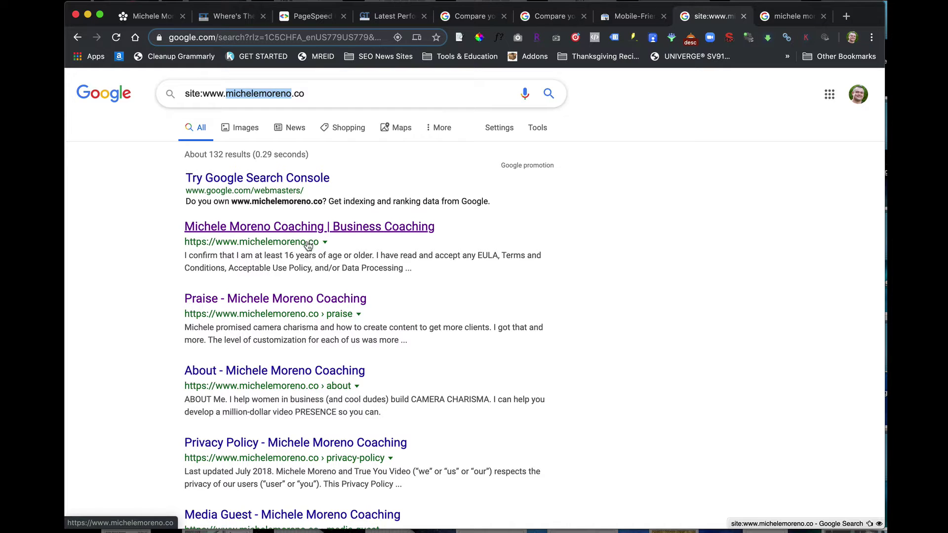
Add VIDEO COACH to the site-restricted Google search and review which of the coaching site's pages match
{"action": "left_click", "coordinate": [363, 94]}
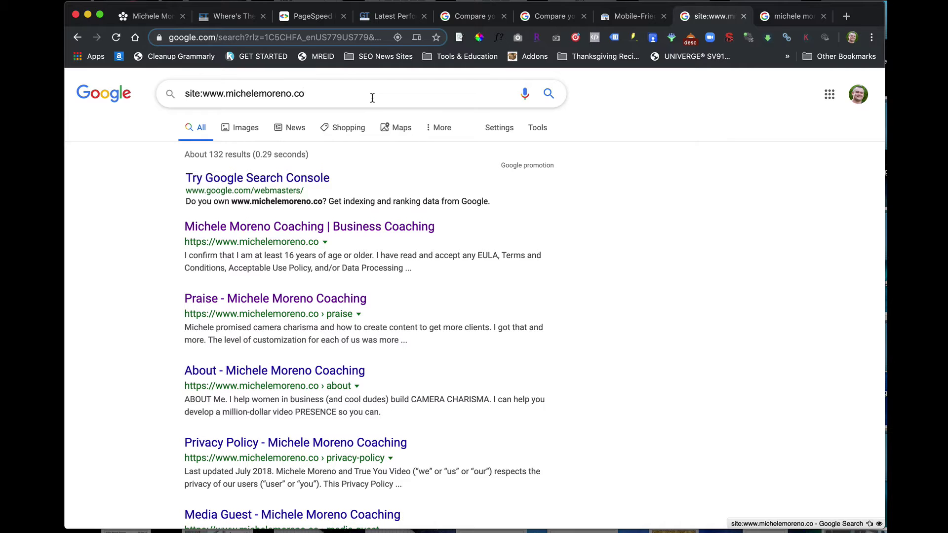
{"action": "type", "text": "VIDEO COACH"}
{"action": "key", "text": "Return"}
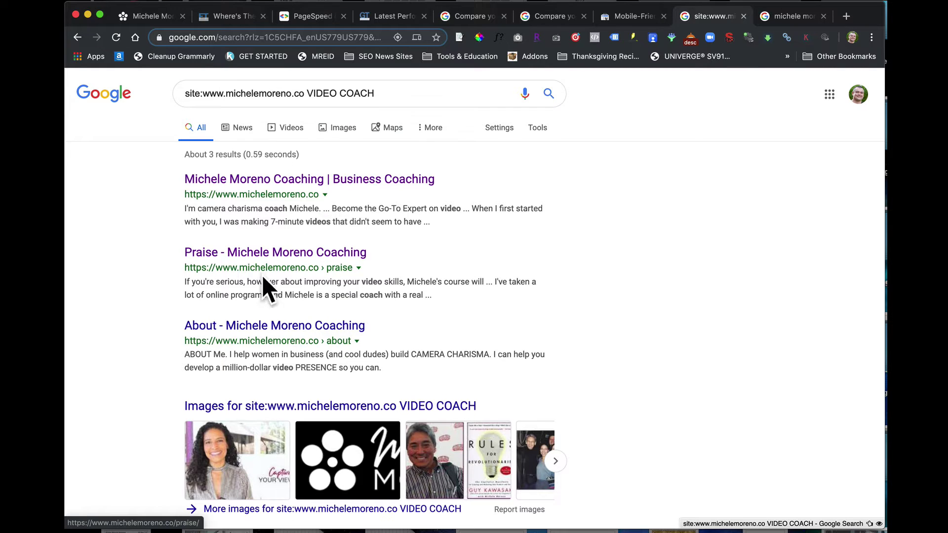
{"action": "scroll", "coordinate": [366, 348], "scroll_direction": "down", "scroll_amount": 3}
{"action": "scroll", "coordinate": [367, 348], "scroll_direction": "up", "scroll_amount": 3}
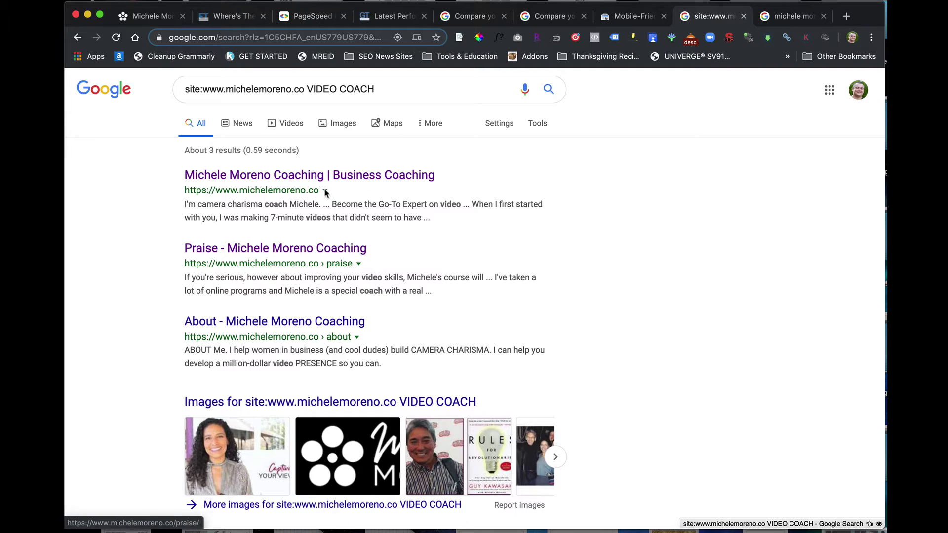
{"action": "scroll", "coordinate": [314, 199], "scroll_direction": "up", "scroll_amount": 1}
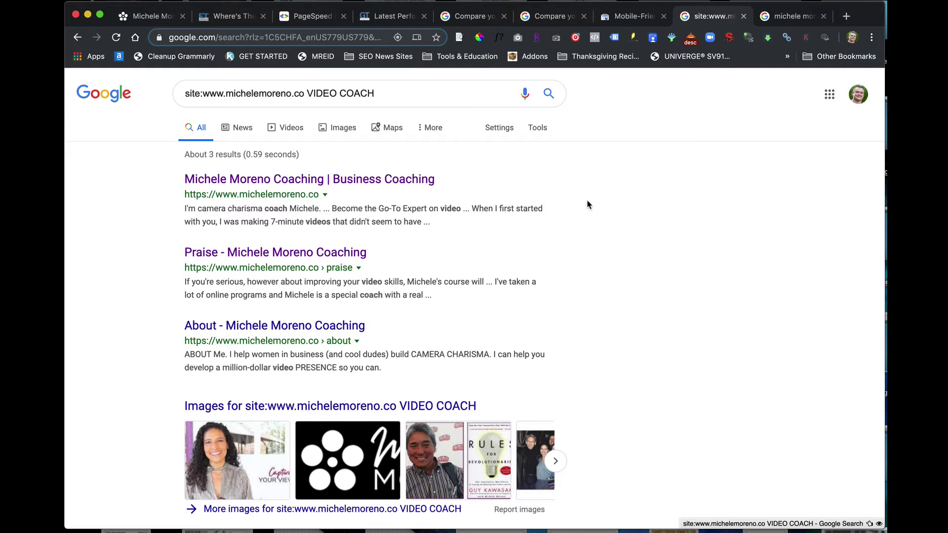
{"action": "scroll", "coordinate": [587, 228], "scroll_direction": "up", "scroll_amount": 1}
Switch to the Google search for the coach's name and review where the coaching site ranks among the results
{"action": "left_click", "coordinate": [776, 19]}
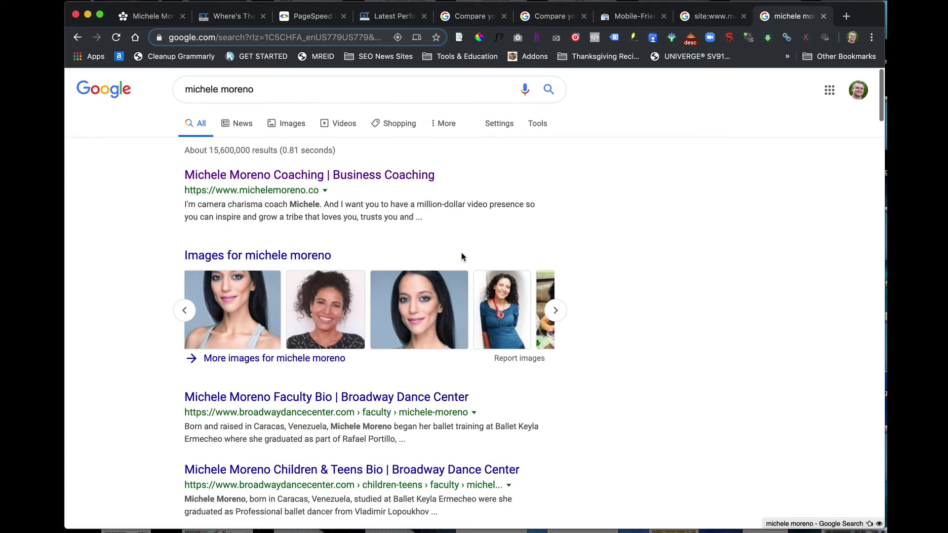
{"action": "scroll", "coordinate": [463, 256], "scroll_direction": "down", "scroll_amount": 5}
{"action": "scroll", "coordinate": [462, 256], "scroll_direction": "down", "scroll_amount": 2}
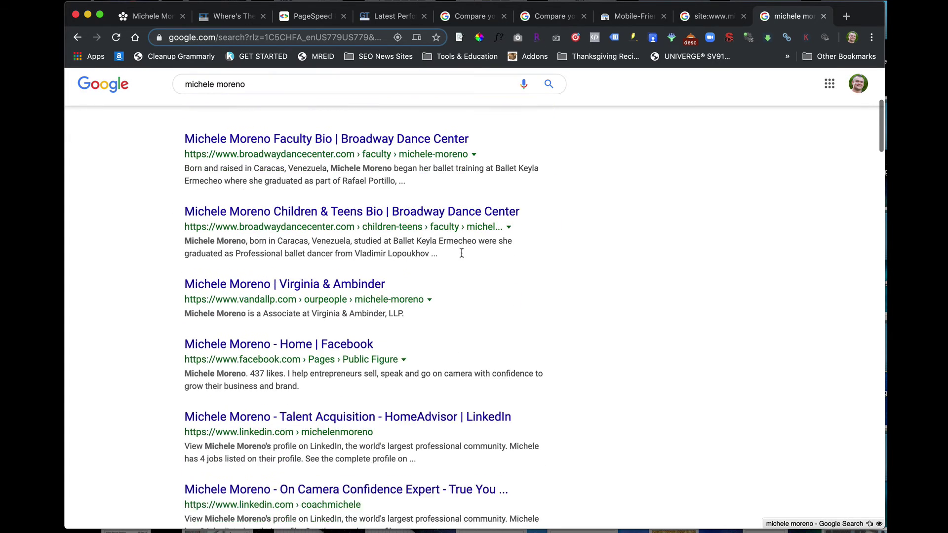
{"action": "scroll", "coordinate": [463, 256], "scroll_direction": "up", "scroll_amount": 10}
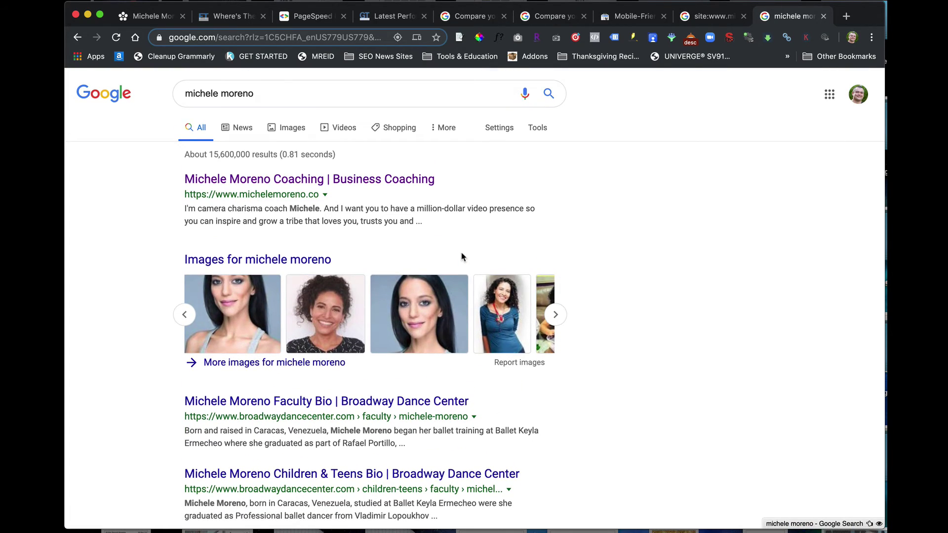